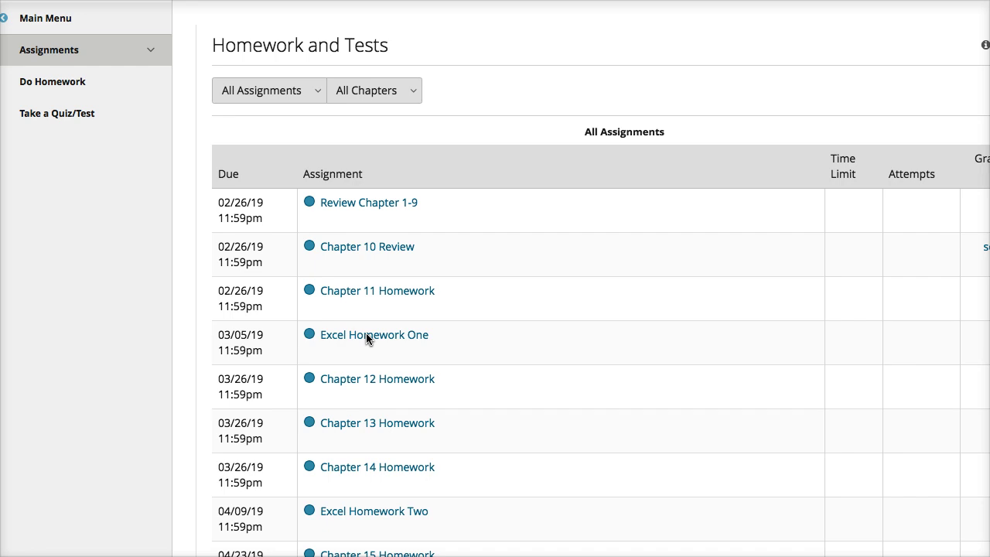
# Open the Excel Homework One assignment and go to its Problem 10-14 (excel project) question.
pyautogui.click(366, 334)
pyautogui.click(373, 358)
pyautogui.click(375, 337)
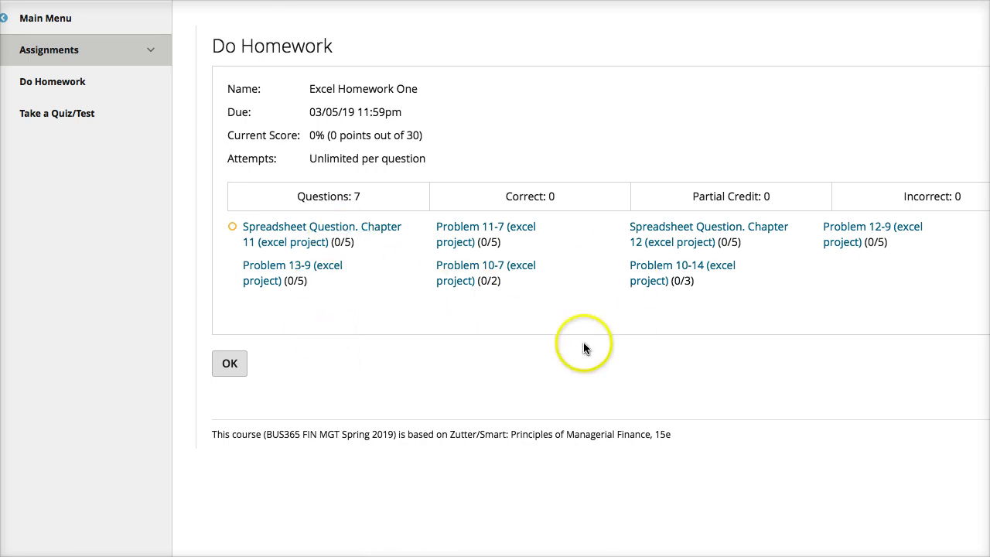
pyautogui.click(659, 269)
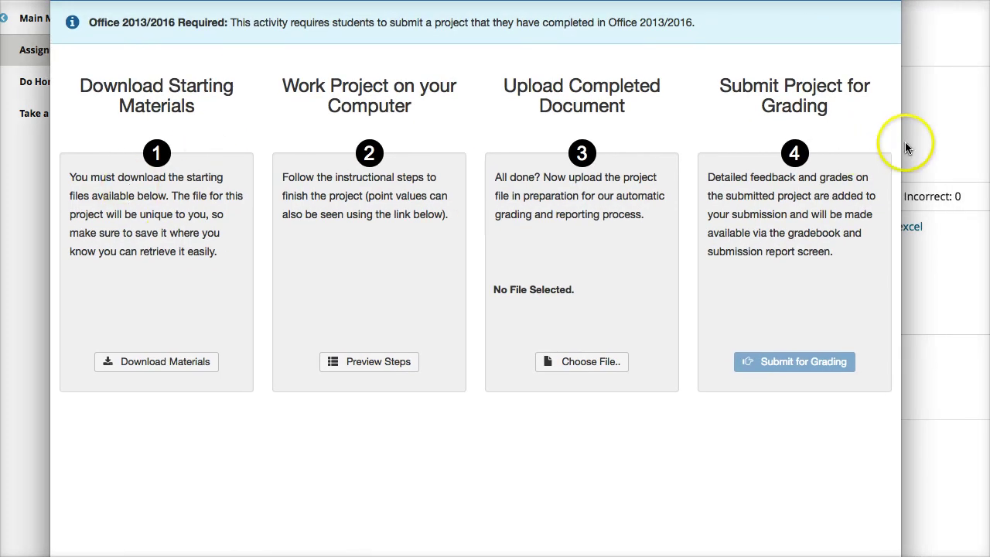
# Download the Problem 10-14 Start workbook from the starting materials and open it in Excel.
pyautogui.click(157, 365)
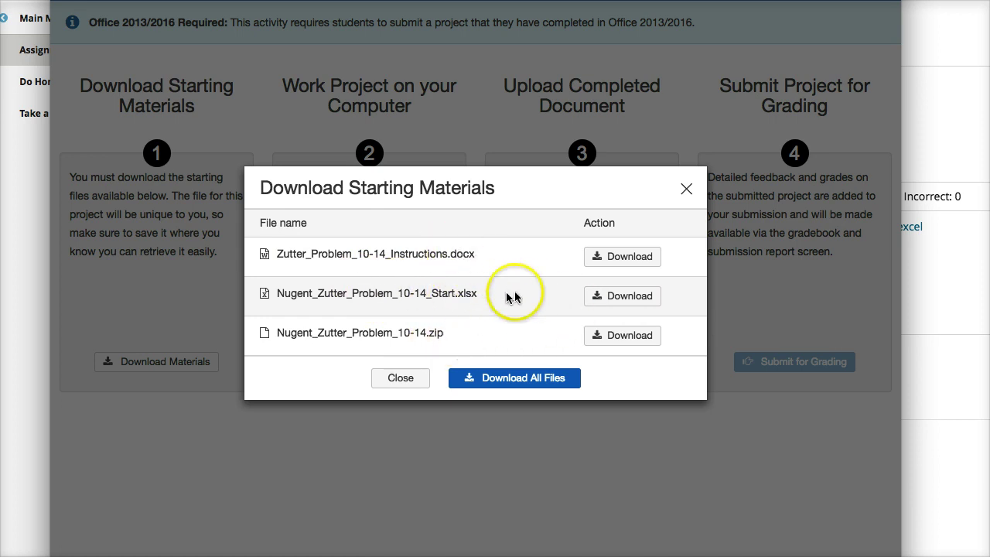
pyautogui.click(601, 296)
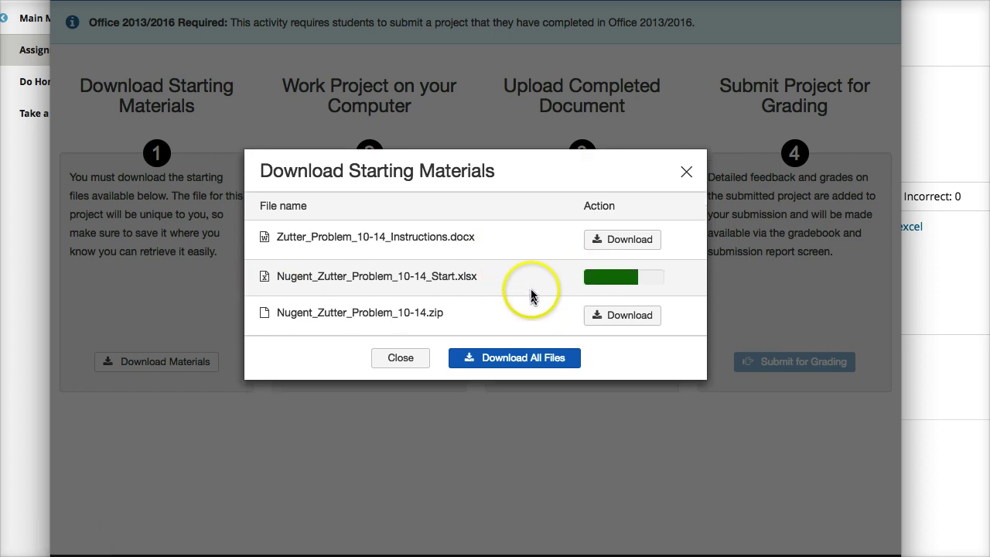
pyautogui.click(685, 173)
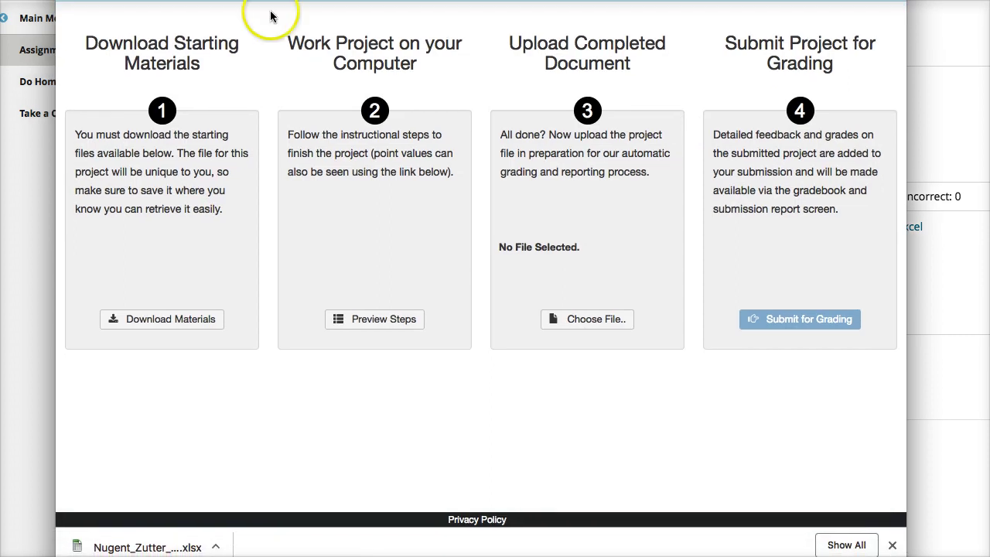
pyautogui.click(136, 548)
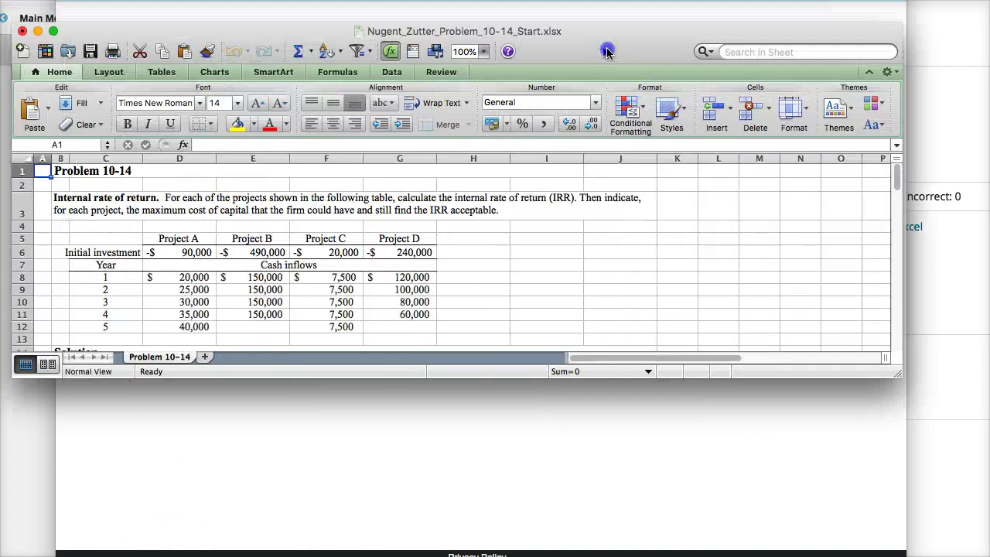
pyautogui.moveTo(592, 50); pyautogui.dragTo(628, 80)
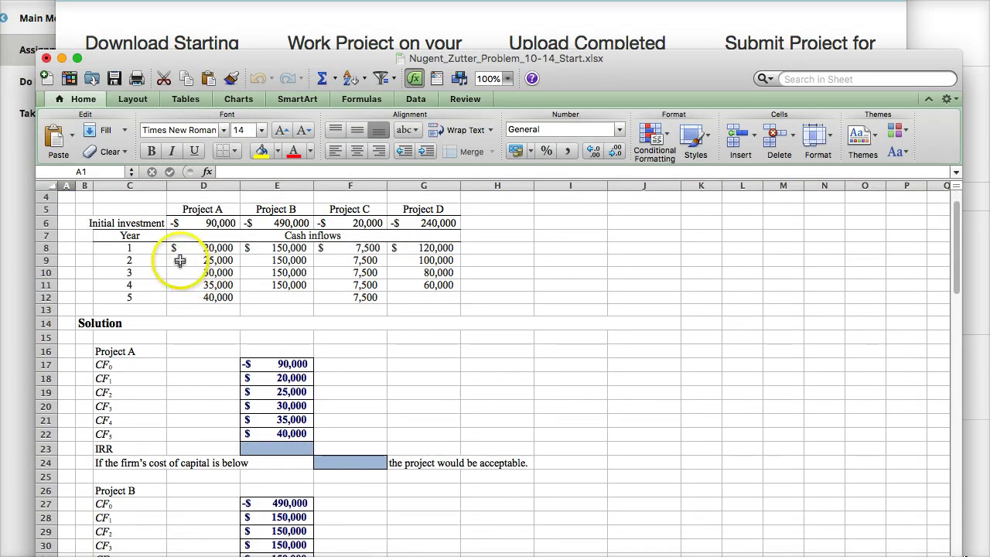
# Calculate Project A's internal rate of return in E23 with the financial function IRR over cash flows E17:E22.
pyautogui.scroll(2, 193, 232)
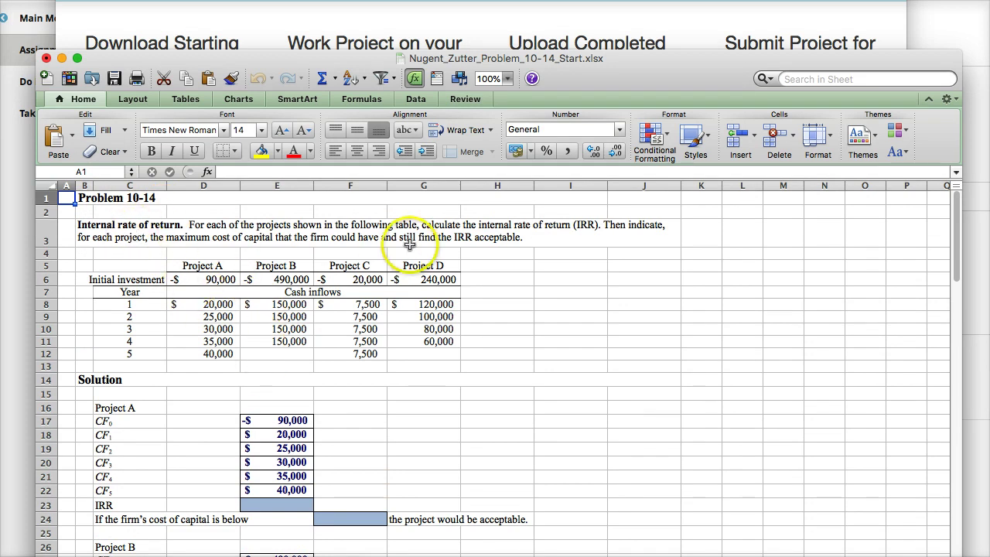
pyautogui.scroll(-3, 348, 325)
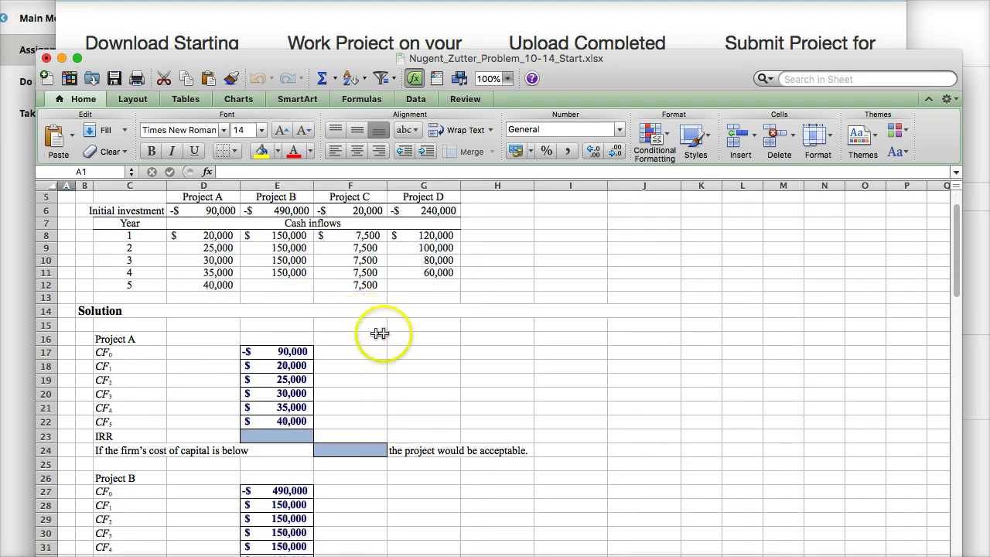
pyautogui.scroll(-4, 490, 356)
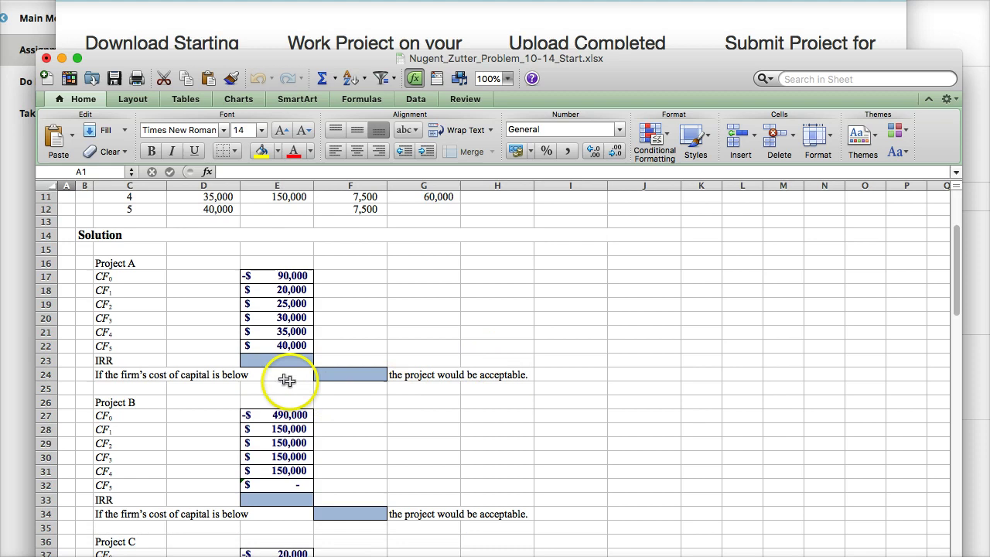
pyautogui.click(270, 362)
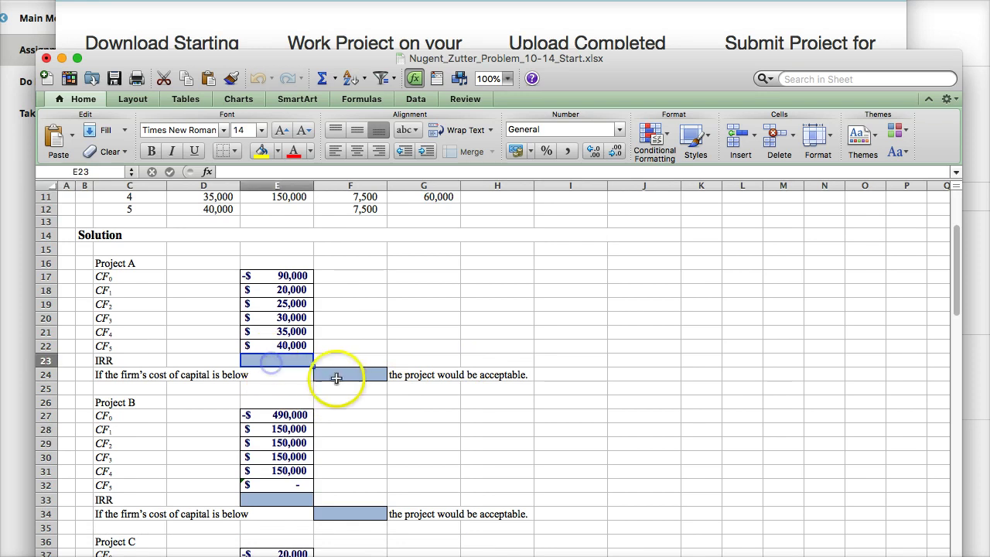
pyautogui.click(341, 377)
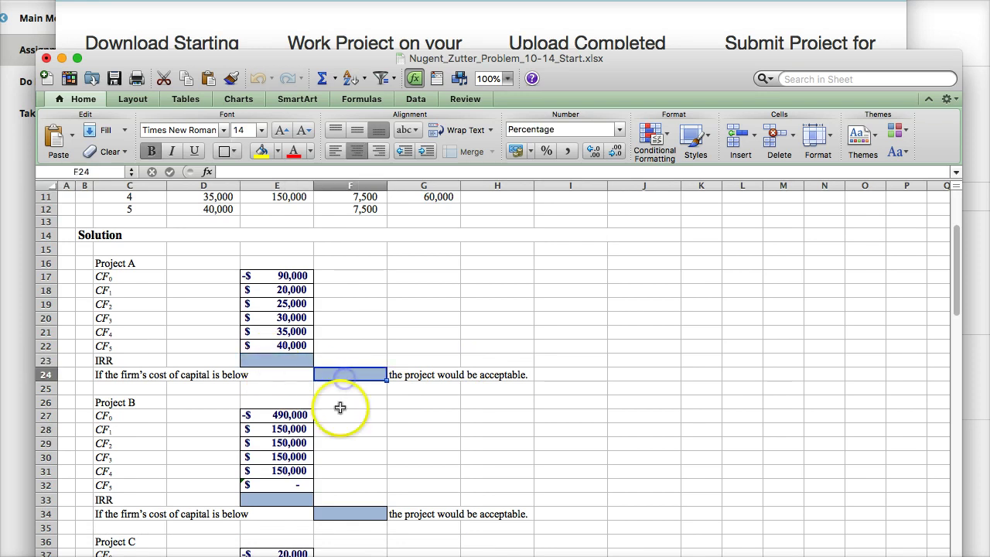
pyautogui.click(256, 357)
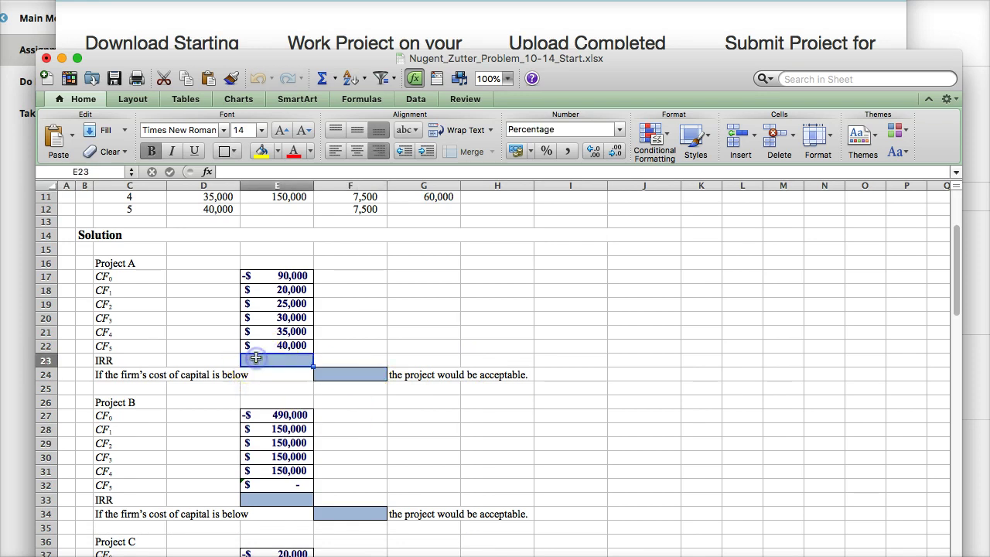
pyautogui.click(359, 101)
pyautogui.click(90, 139)
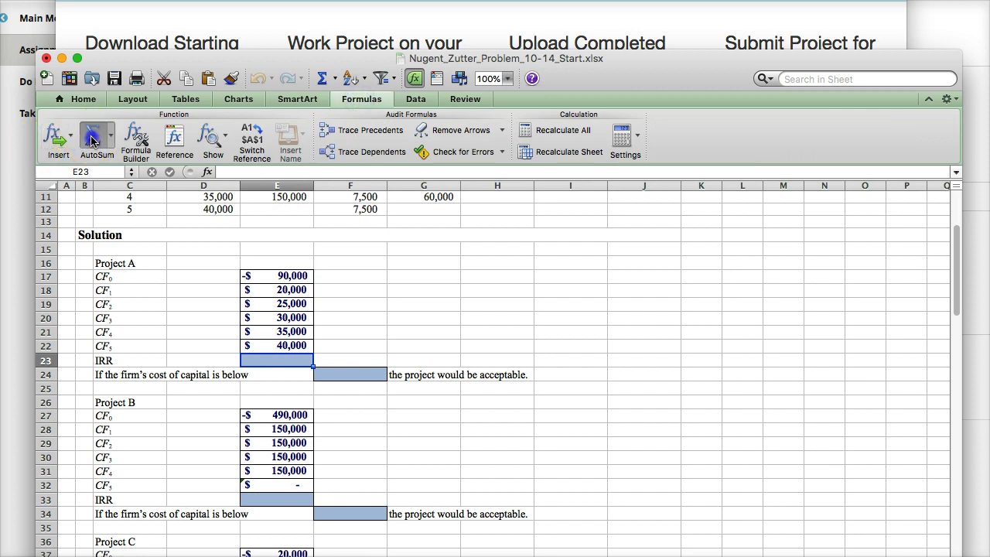
pyautogui.click(54, 136)
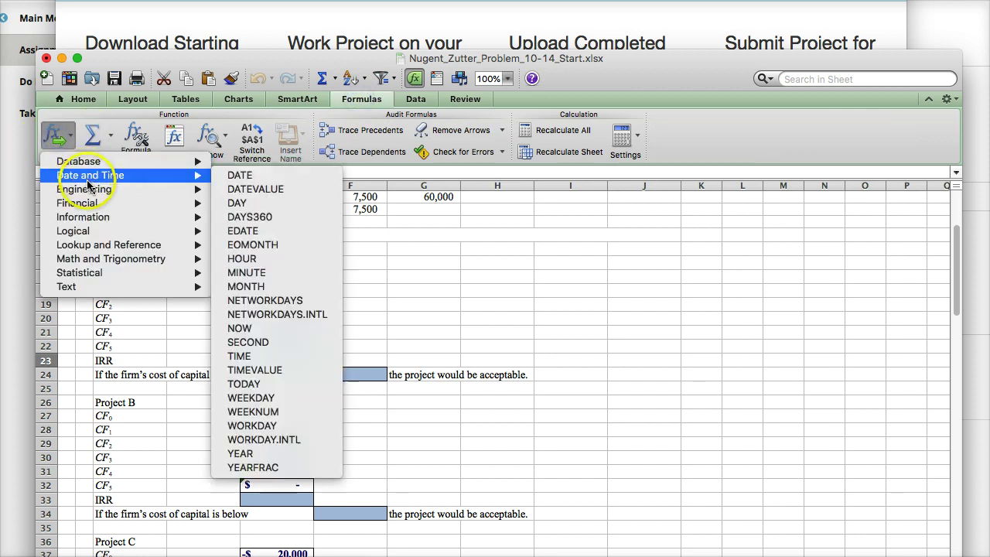
pyautogui.moveTo(120, 233)
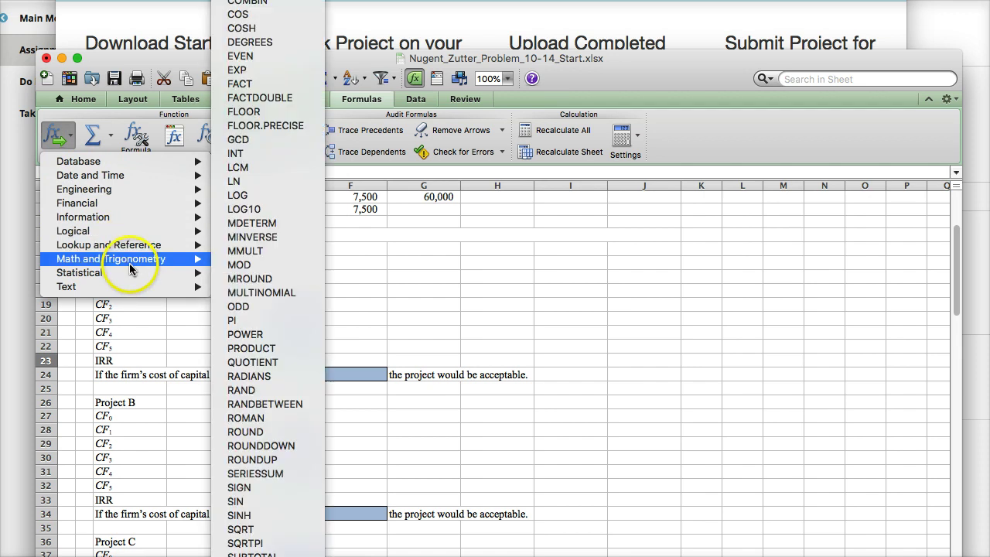
pyautogui.moveTo(144, 204)
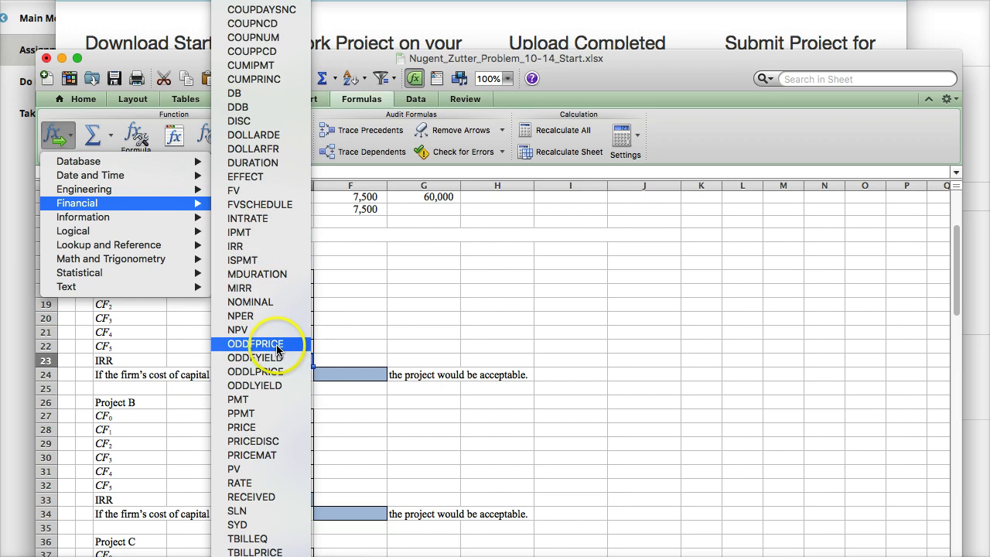
pyautogui.click(263, 246)
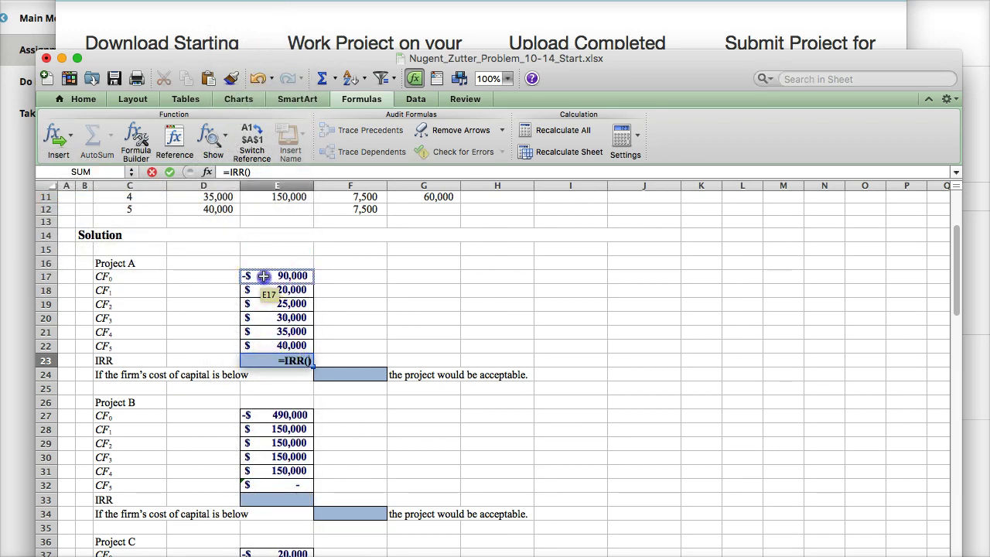
pyautogui.moveTo(259, 275); pyautogui.dragTo(267, 345)
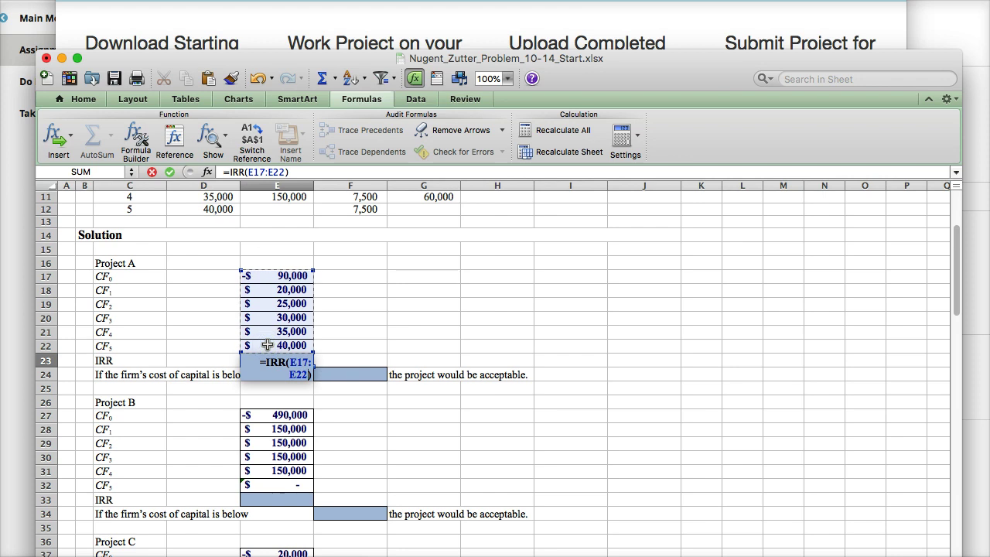
pyautogui.press('Return')
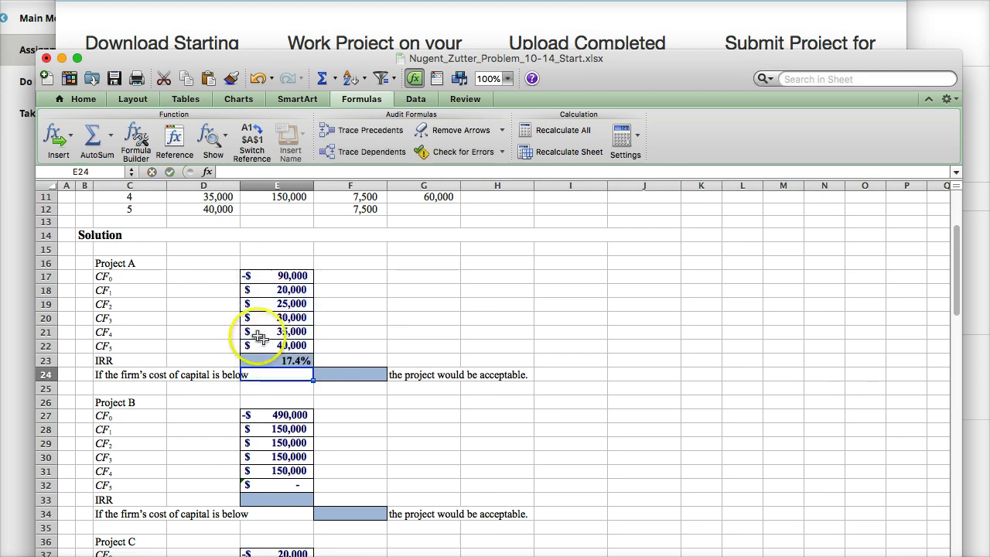
# Examine Project A's IRR formula, the solution blocks for Projects B to D and the requirements list below them.
pyautogui.click(259, 361)
pyautogui.scroll(5, 391, 305)
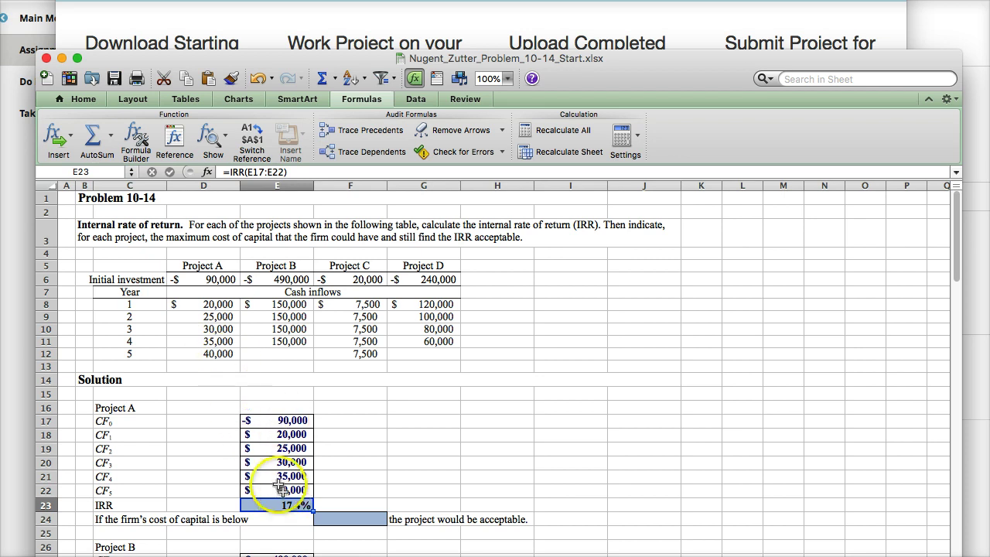
pyautogui.scroll(-5, 340, 399)
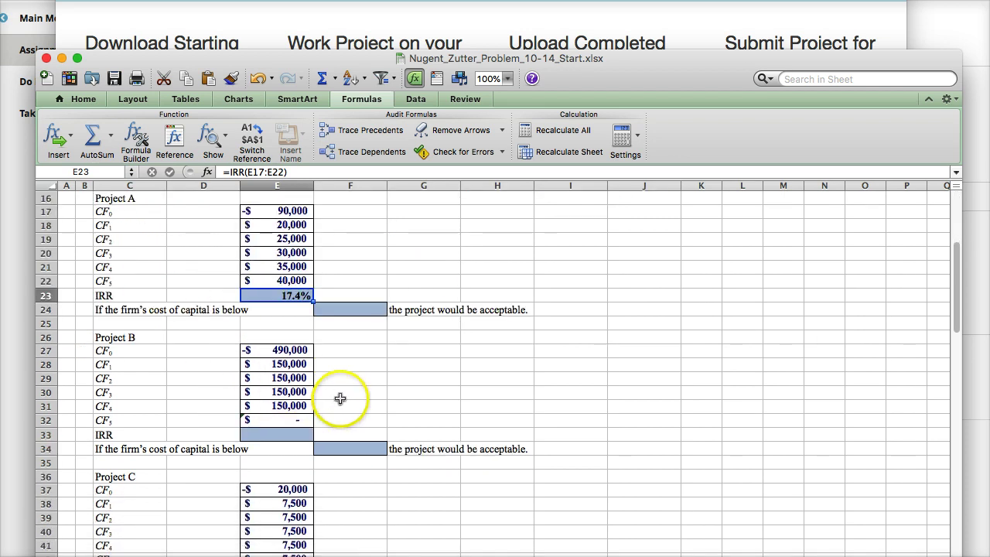
pyautogui.scroll(-6, 340, 398)
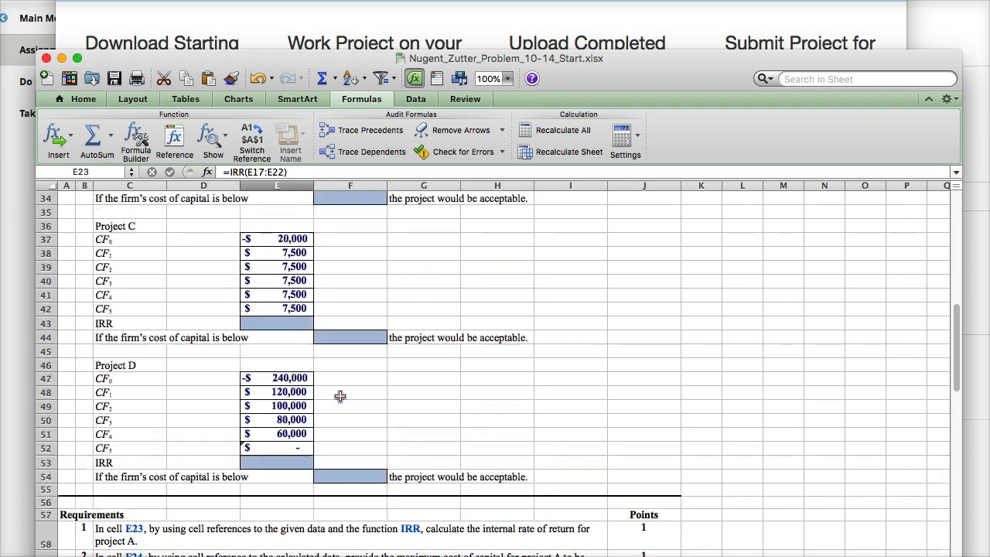
pyautogui.scroll(7, 341, 397)
pyautogui.click(275, 350)
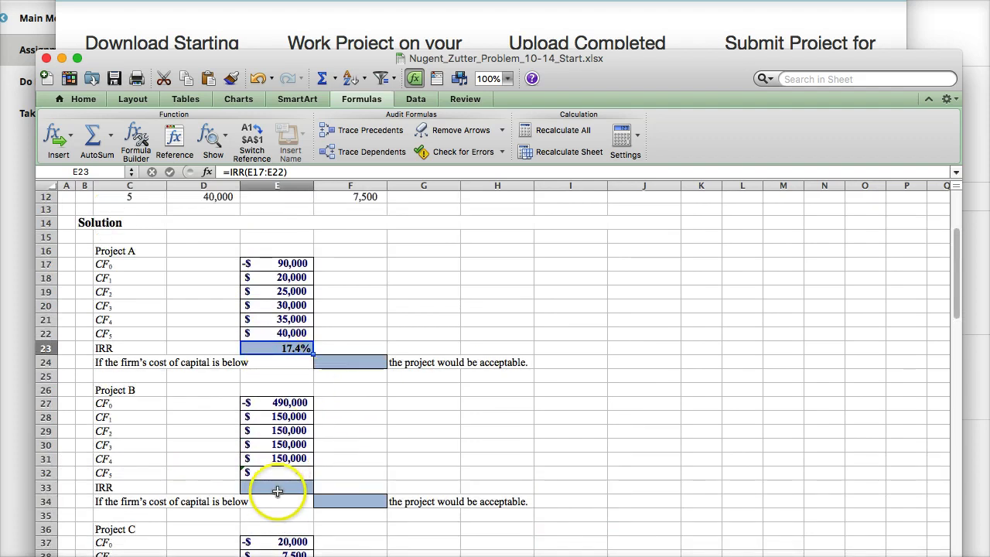
pyautogui.scroll(-1, 302, 434)
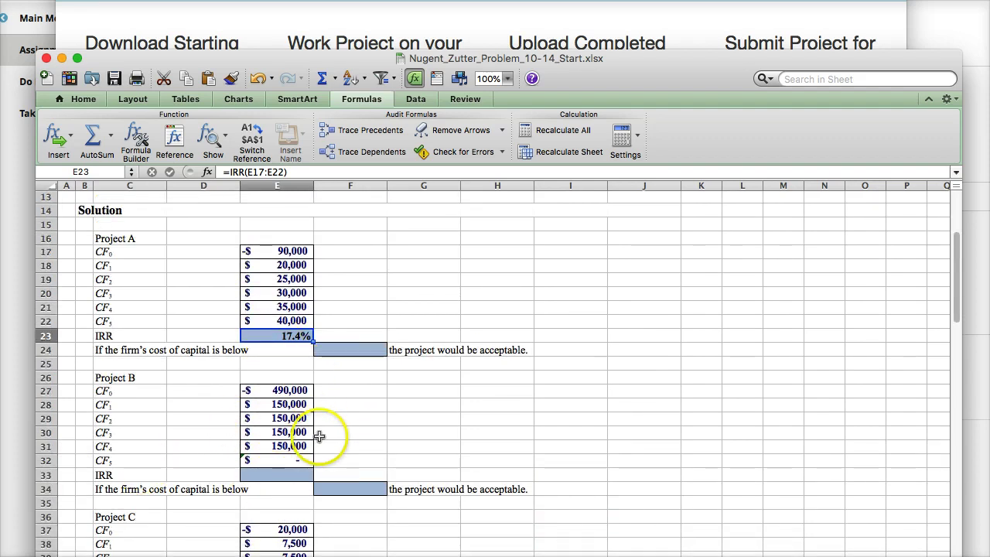
pyautogui.scroll(-8, 320, 437)
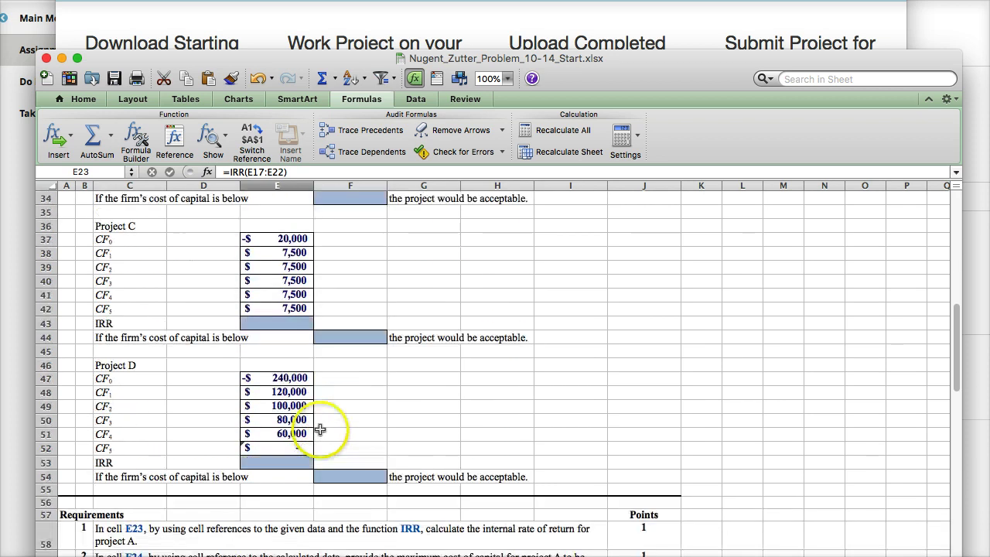
pyautogui.scroll(1, 320, 429)
pyautogui.scroll(-3, 333, 425)
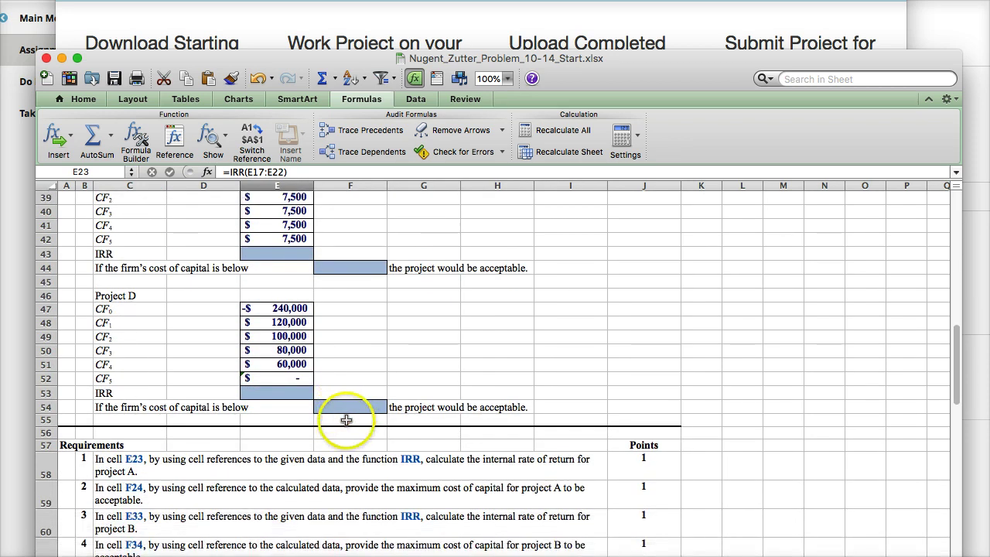
pyautogui.scroll(12, 344, 420)
pyautogui.scroll(9, 344, 419)
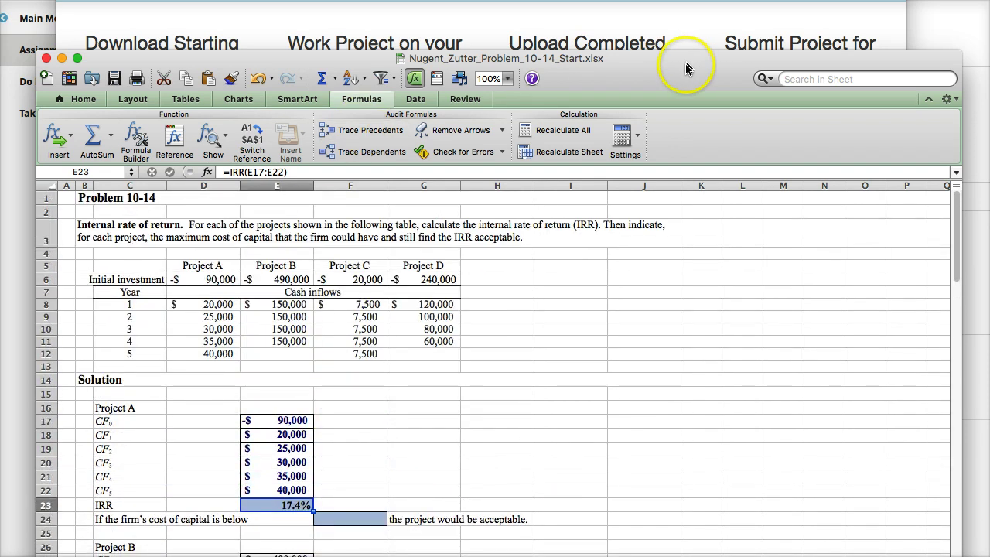
# Fill in Project A's maximum acceptable cost of capital in F24 with a reference to the IRR in E23.
pyautogui.moveTo(684, 67); pyautogui.dragTo(695, 33)
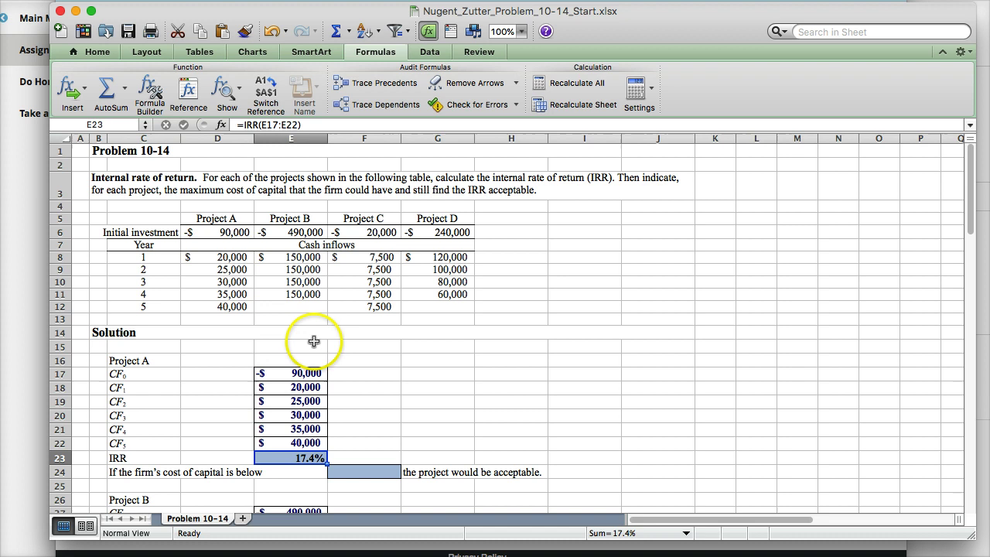
pyautogui.click(277, 458)
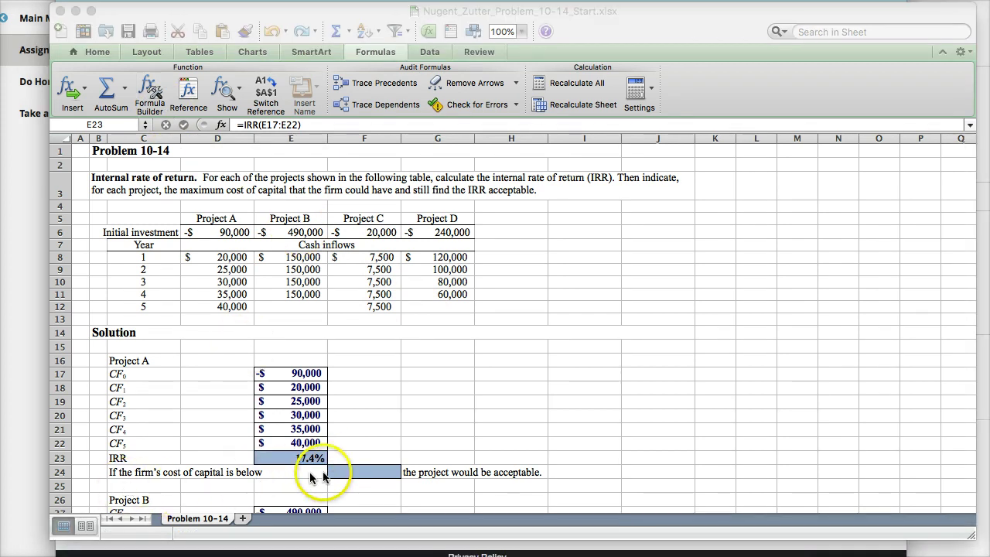
pyautogui.click(346, 473)
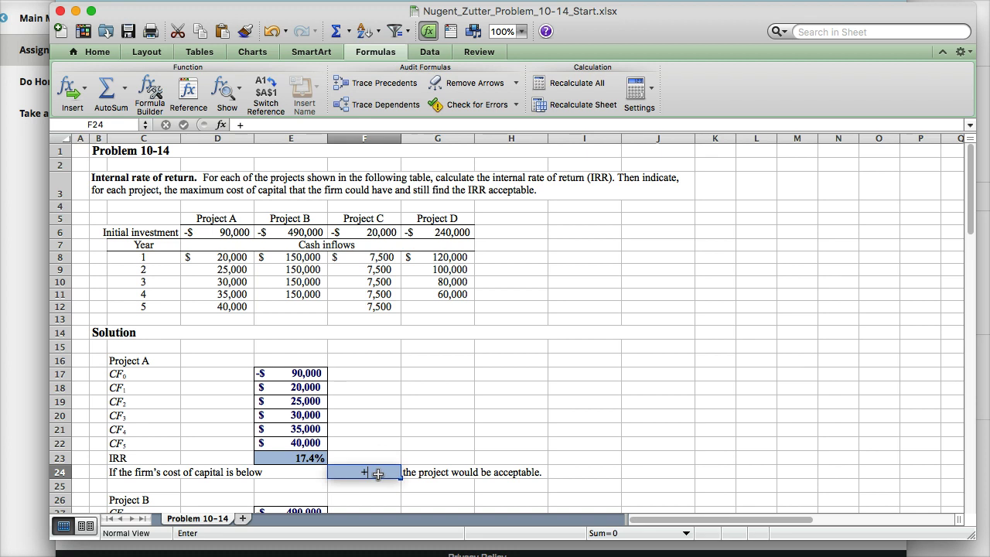
pyautogui.click(298, 458)
pyautogui.press('Return')
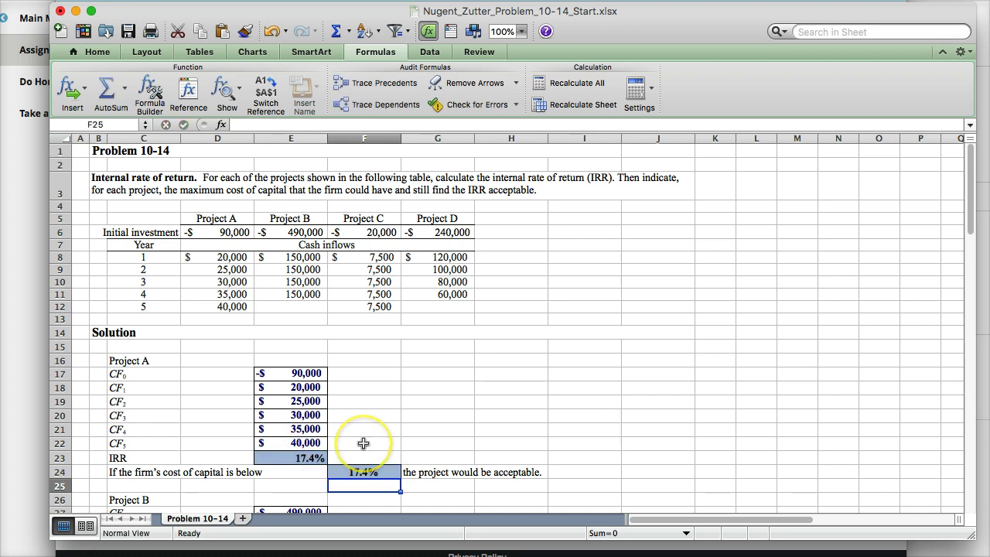
# Copy Project A's IRR formula from E23 into the IRR cells of Projects B, C and D: E33, E43 and E53.
pyautogui.scroll(-3, 422, 344)
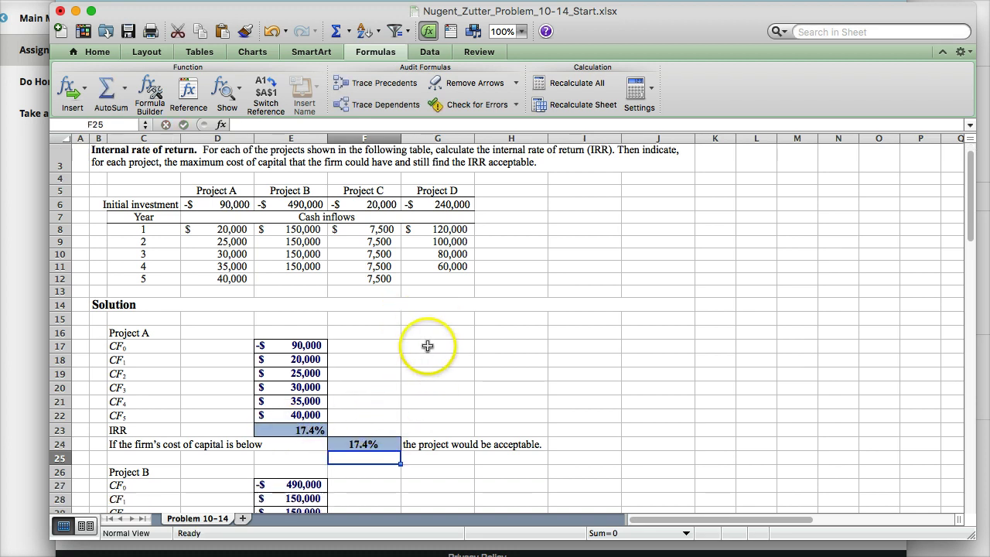
pyautogui.scroll(-6, 425, 344)
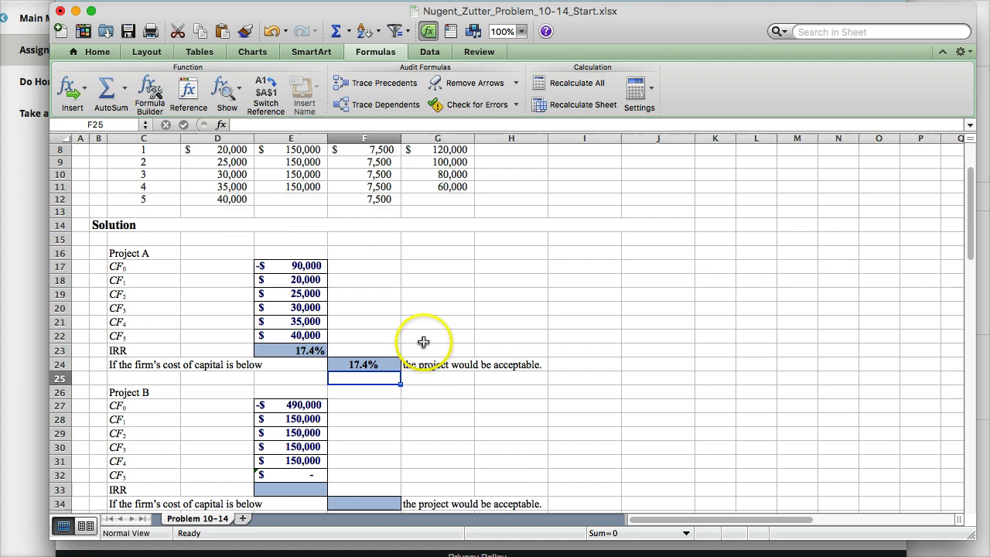
pyautogui.click(284, 288)
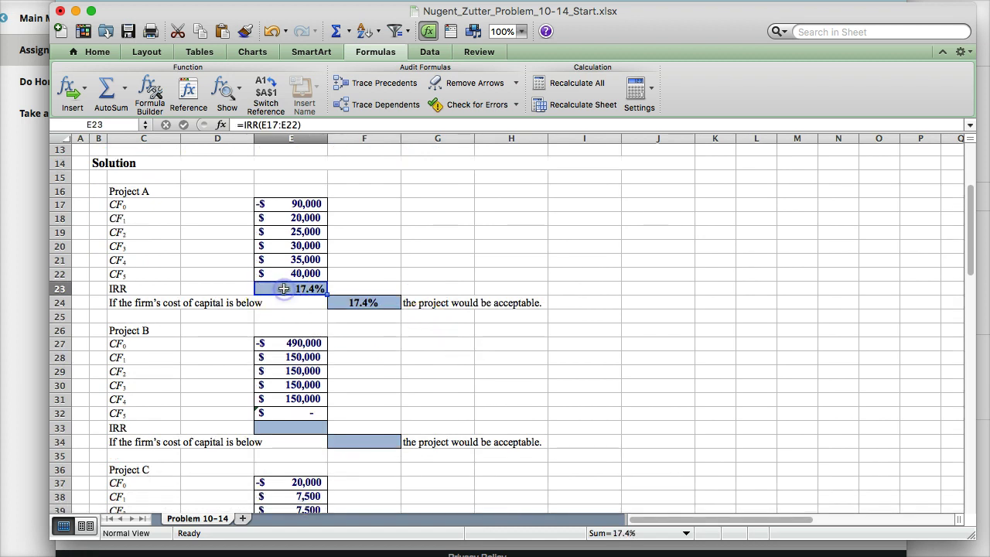
pyautogui.click(277, 428)
pyautogui.scroll(-5, 278, 441)
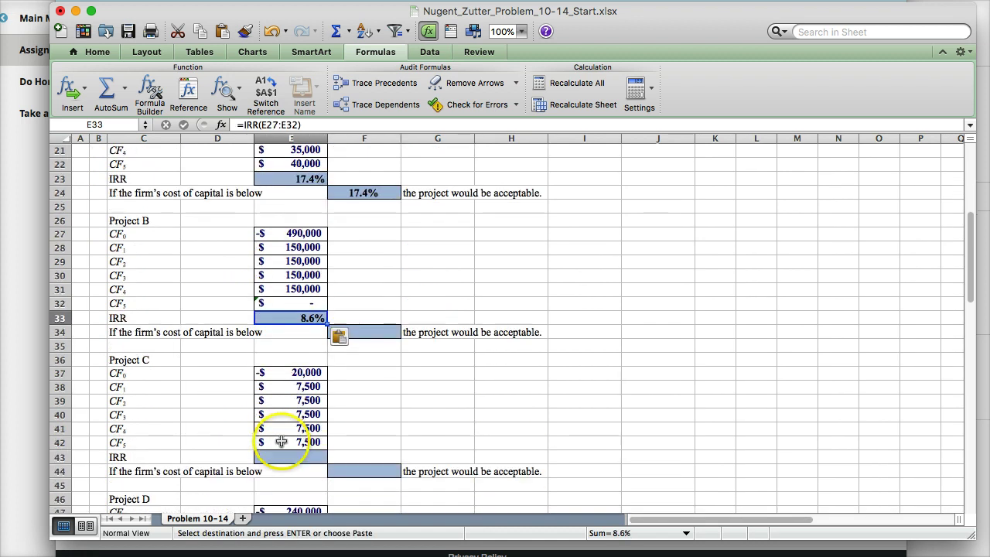
pyautogui.click(280, 444)
pyautogui.press('super+v')
pyautogui.scroll(-7, 279, 444)
pyautogui.click(284, 401)
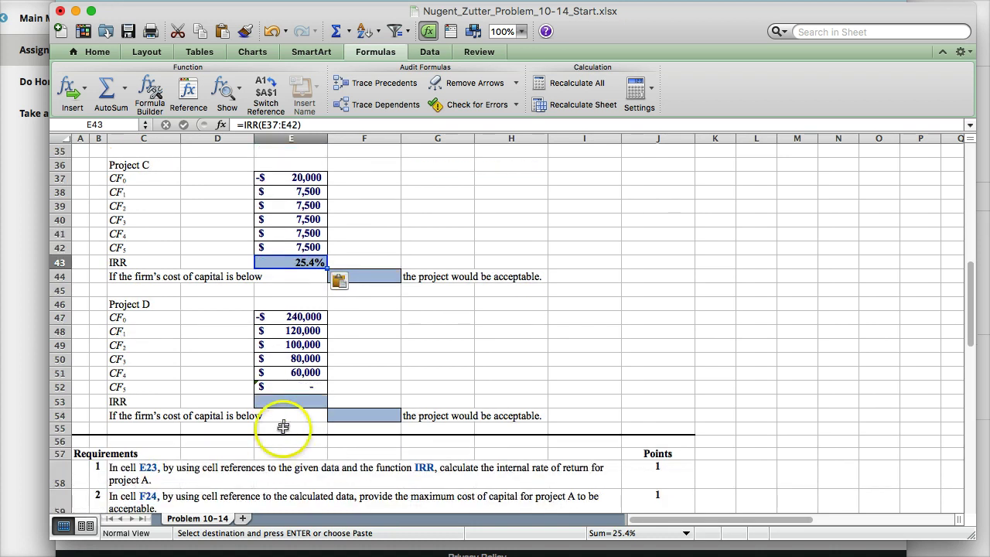
pyautogui.press('super+v')
# Copy Project A's maximum cost of capital formula from F24 into F34, F44 and F54 for Projects B, C and D.
pyautogui.scroll(8, 375, 391)
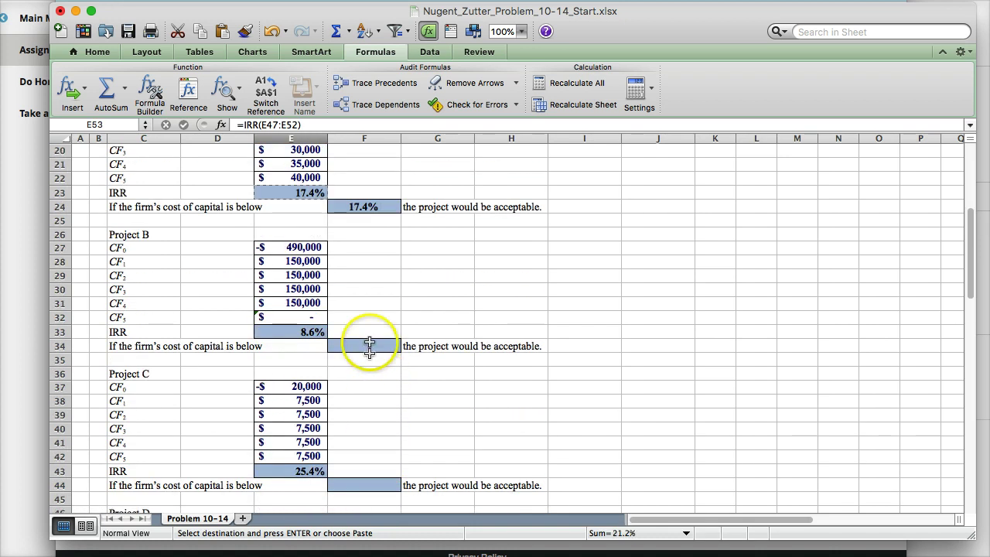
pyautogui.click(367, 206)
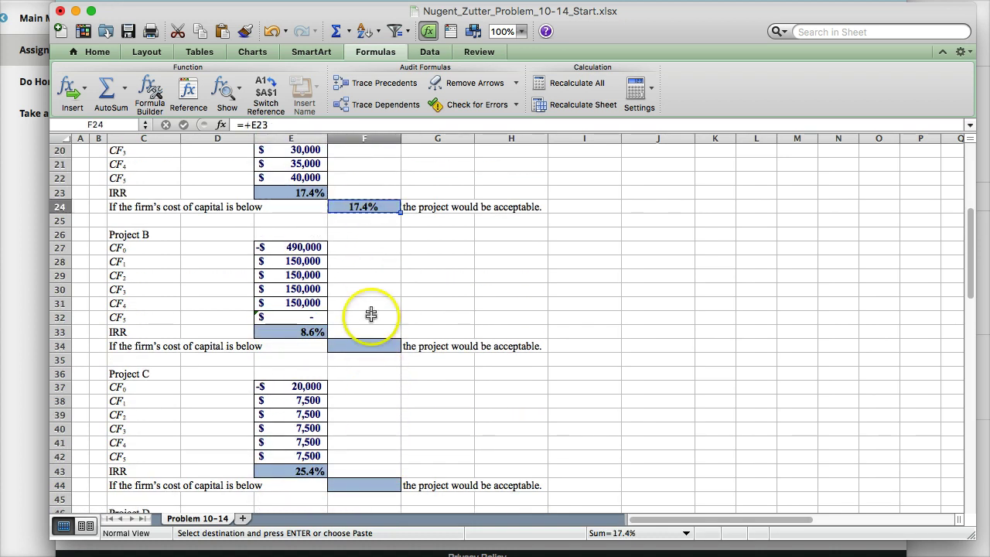
pyautogui.click(364, 347)
pyautogui.click(371, 484)
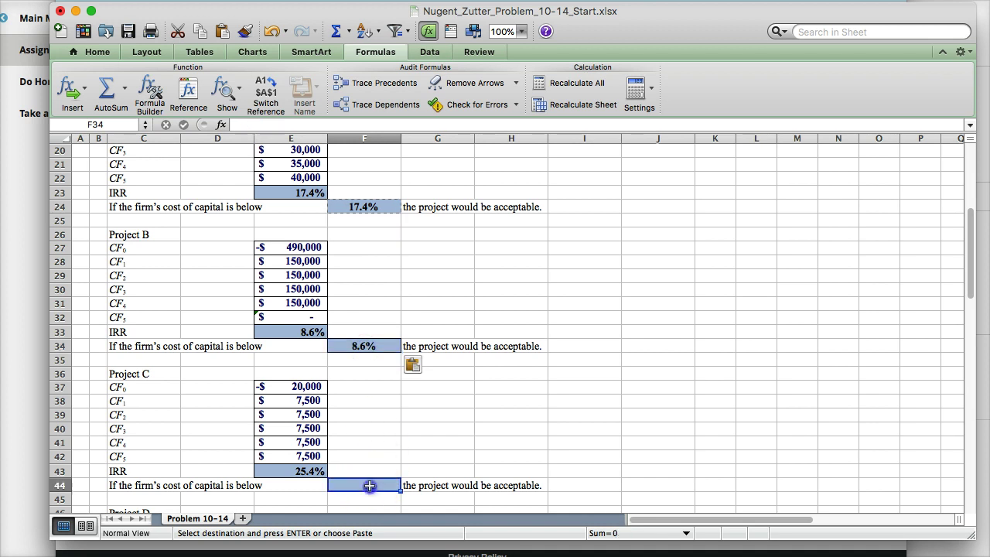
pyautogui.press('super+v')
pyautogui.scroll(-7, 372, 440)
pyautogui.click(367, 429)
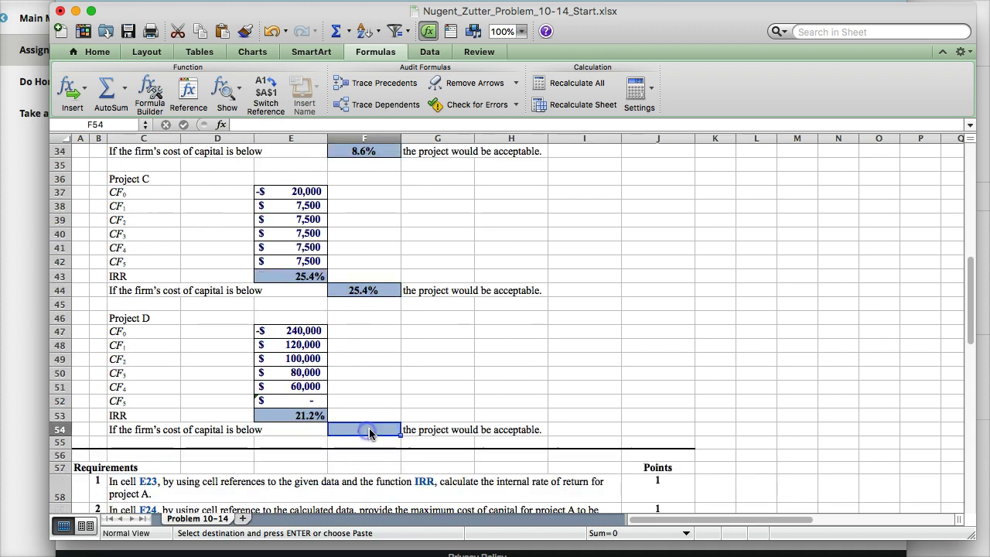
pyautogui.press('super+v')
pyautogui.moveTo(422, 358); pyautogui.dragTo(475, 358)
# Review the requirements list below the Project D solution, checking the required cells, the IRR function and the point values.
pyautogui.scroll(-6, 475, 358)
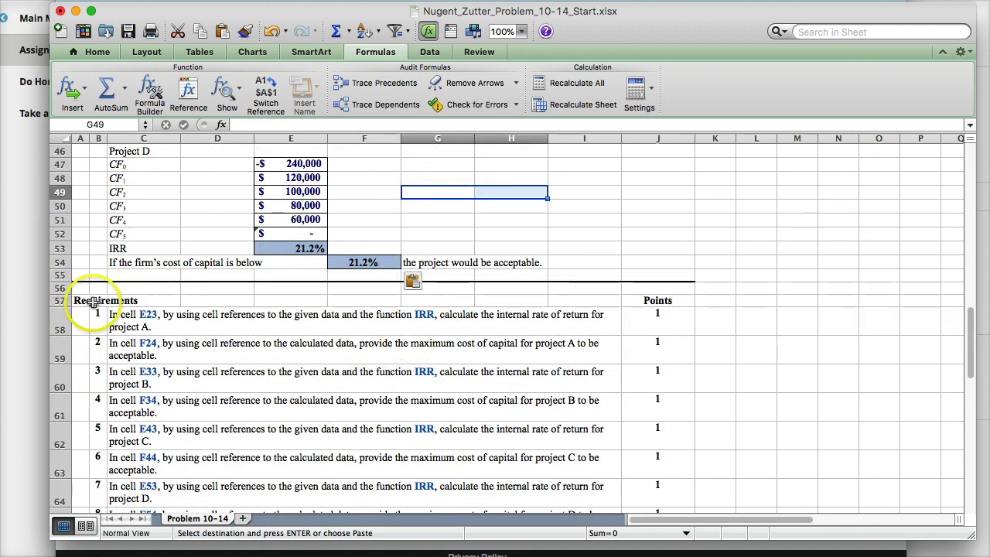
pyautogui.scroll(-1, 279, 322)
pyautogui.scroll(-1, 285, 324)
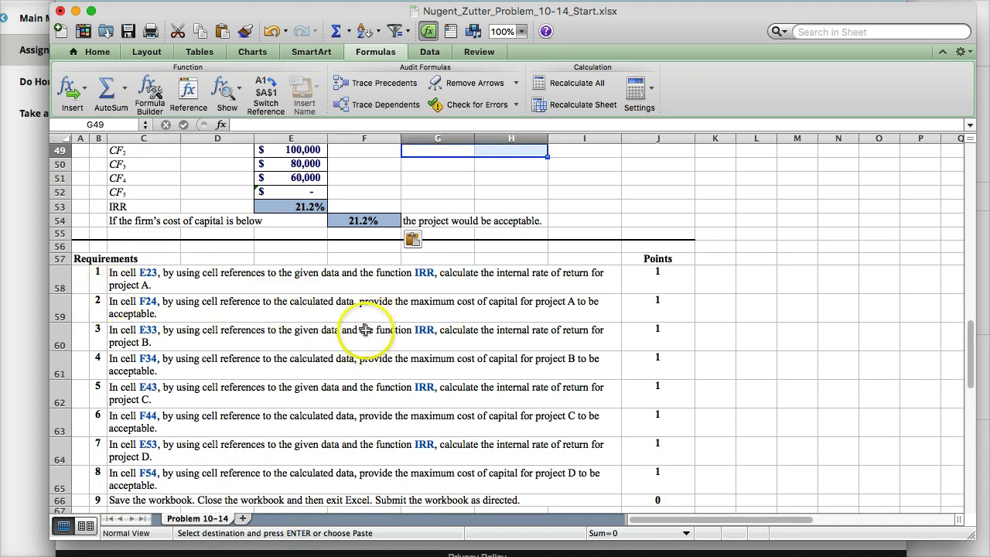
pyautogui.scroll(-2, 378, 331)
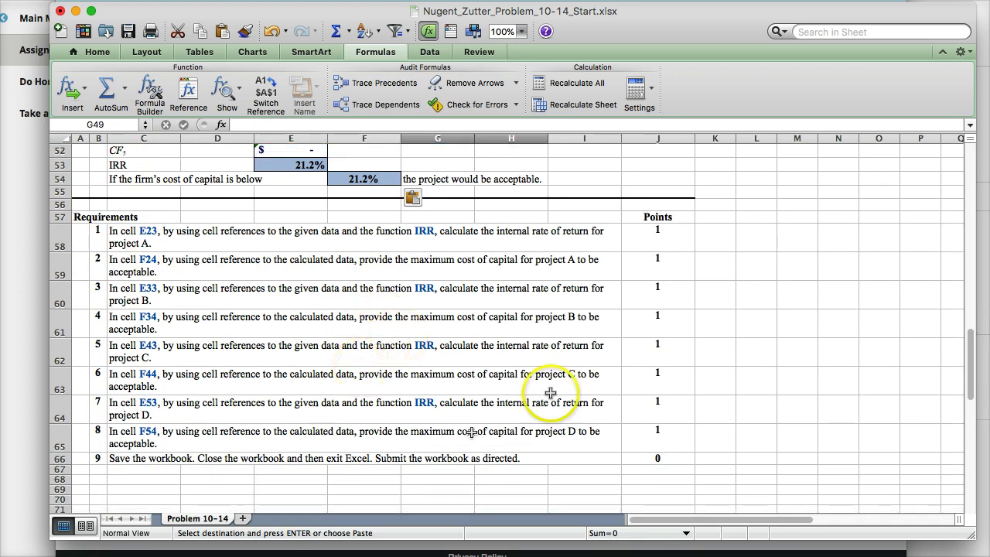
pyautogui.scroll(1, 293, 307)
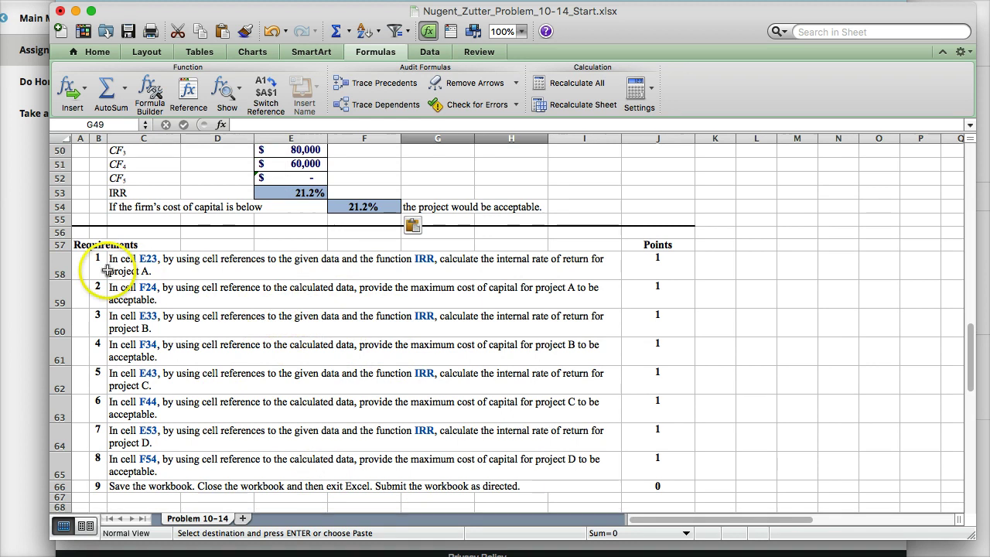
pyautogui.scroll(3, 186, 358)
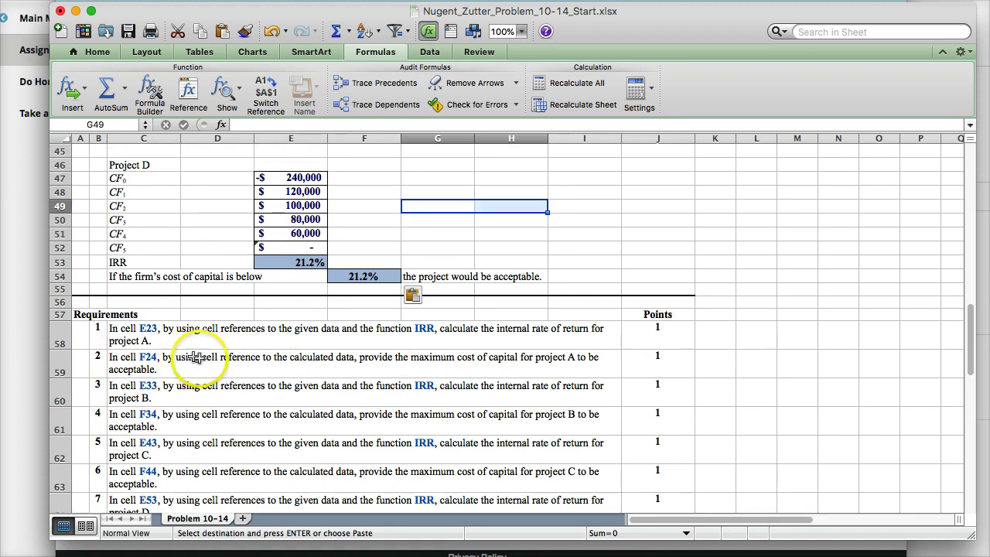
pyautogui.scroll(-2, 139, 341)
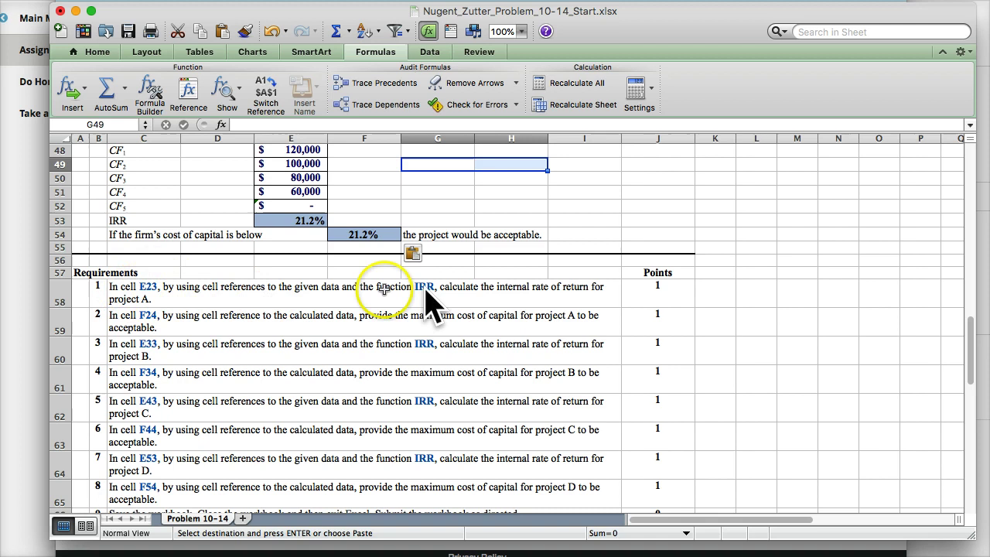
pyautogui.scroll(-3, 341, 310)
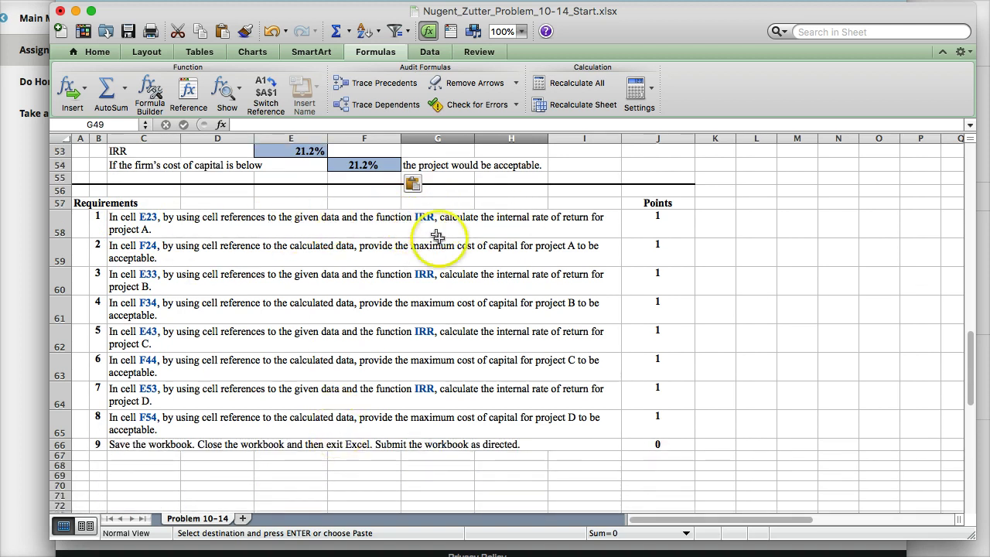
# Save the completed Problem 10-14 workbook and close it.
pyautogui.scroll(6, 452, 271)
pyautogui.scroll(10, 457, 287)
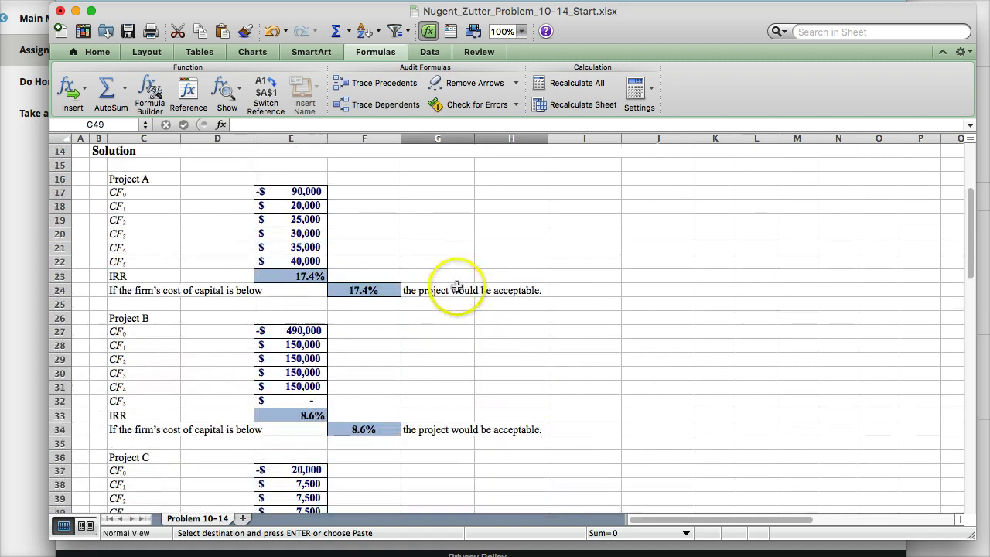
pyautogui.click(130, 33)
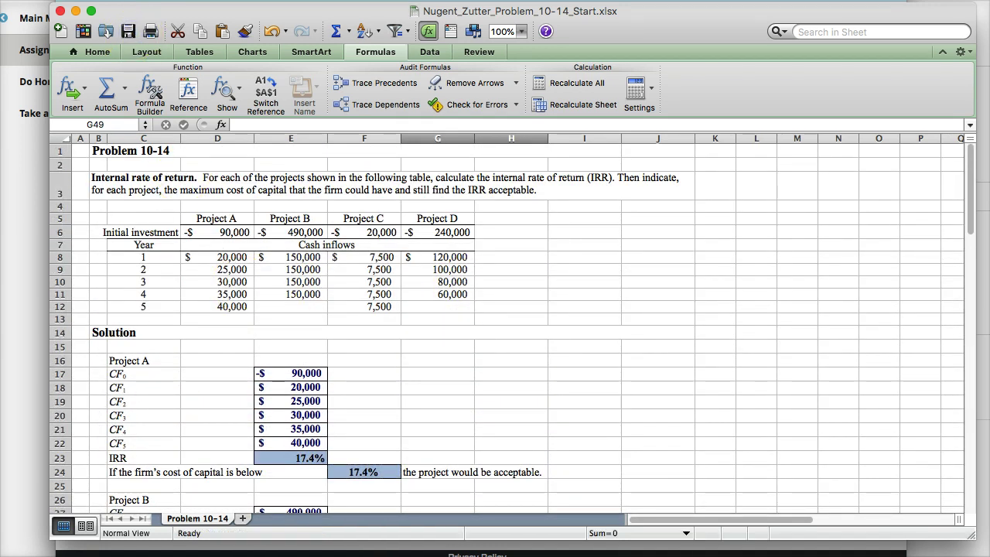
pyautogui.click(129, 32)
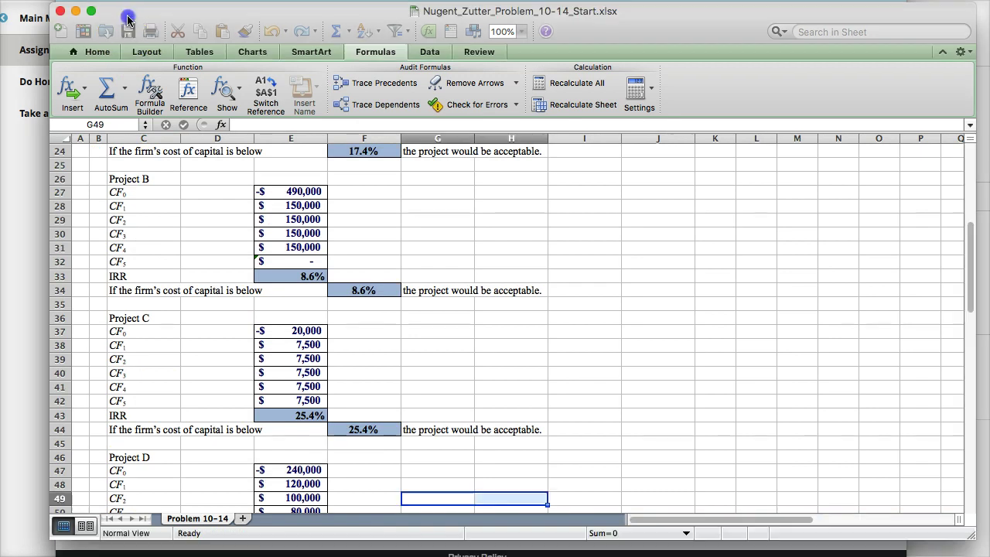
pyautogui.click(60, 11)
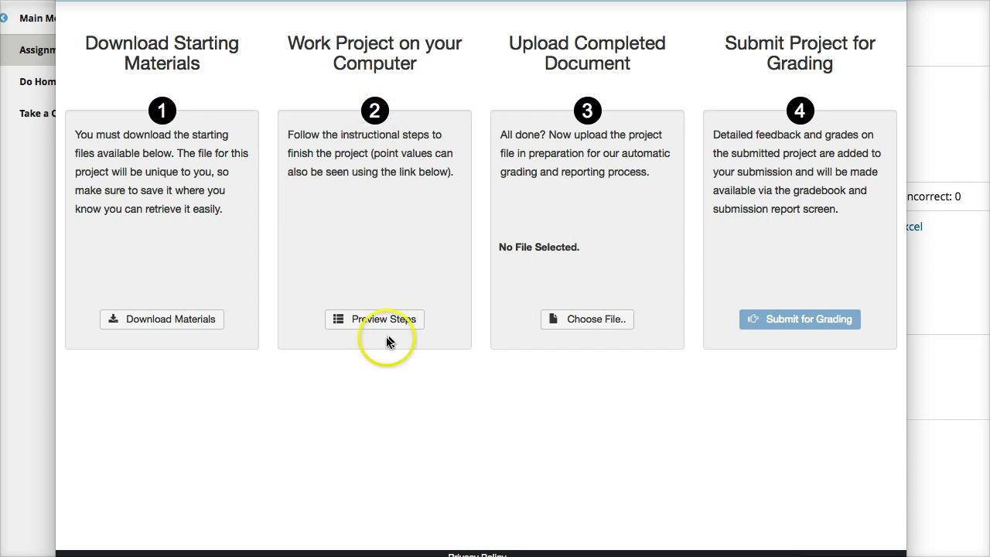
# Preview the project's assignment instructions in the browser, read through all the steps and close them.
pyautogui.click(367, 321)
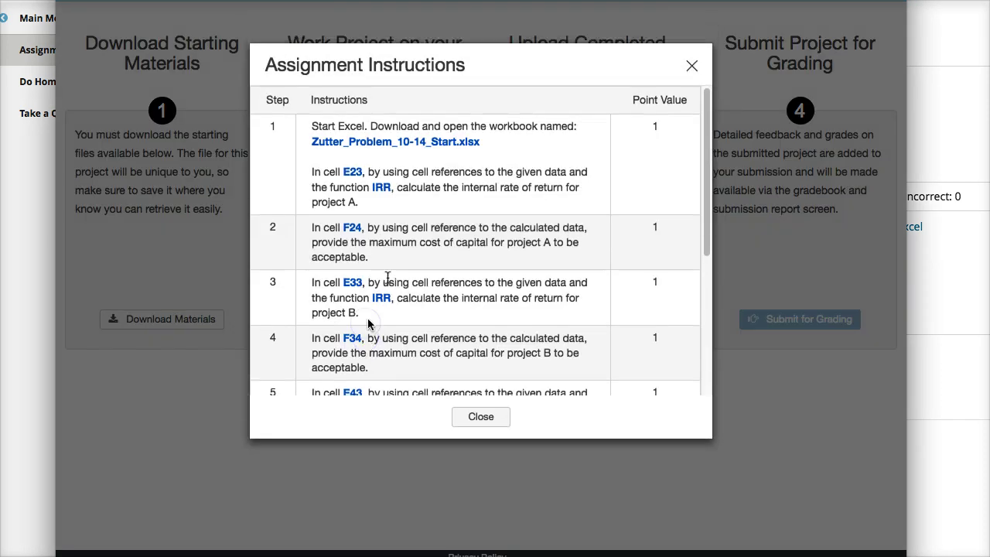
pyautogui.scroll(-5, 394, 206)
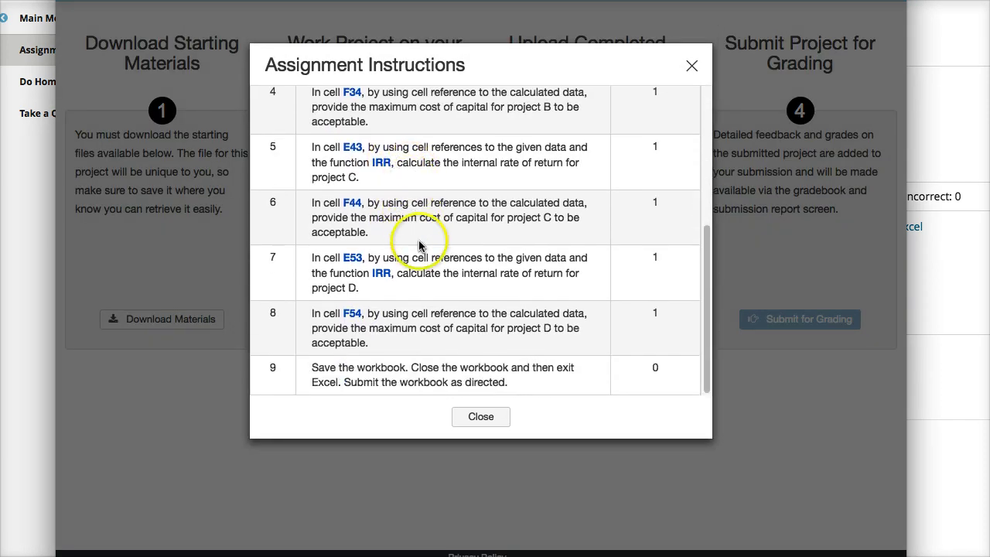
pyautogui.scroll(5, 419, 246)
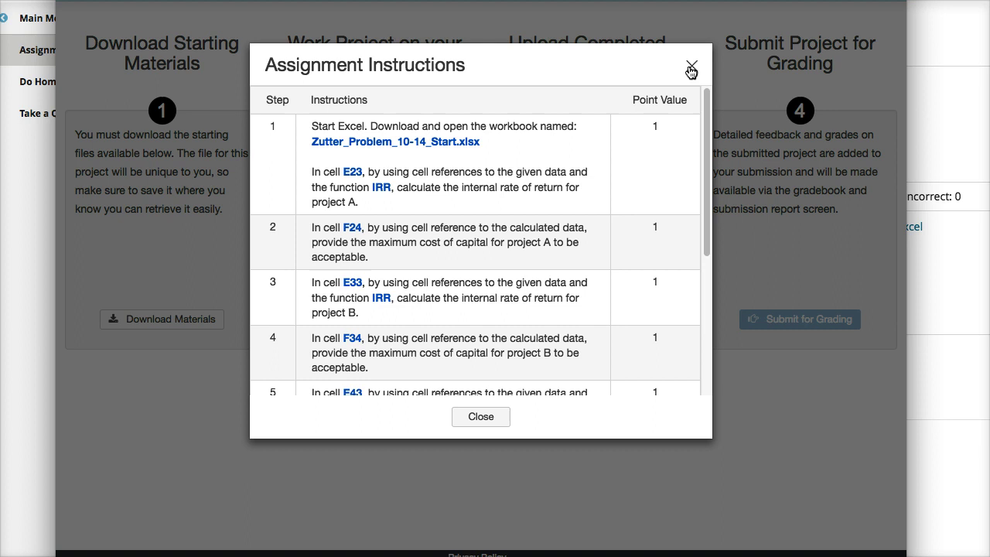
pyautogui.click(691, 69)
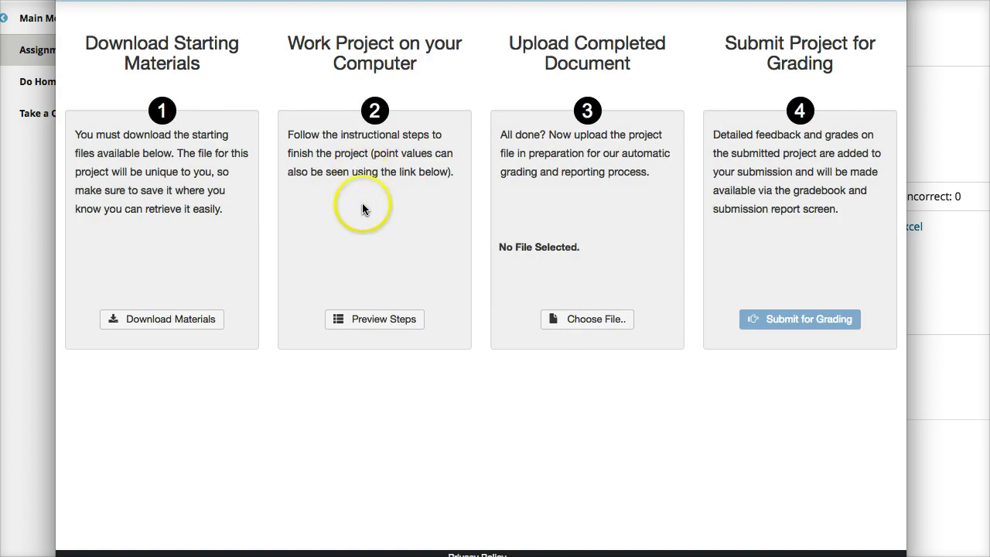
# Upload the completed Problem 10-14 Start workbook and submit the project for grading, closing the project.
pyautogui.click(570, 318)
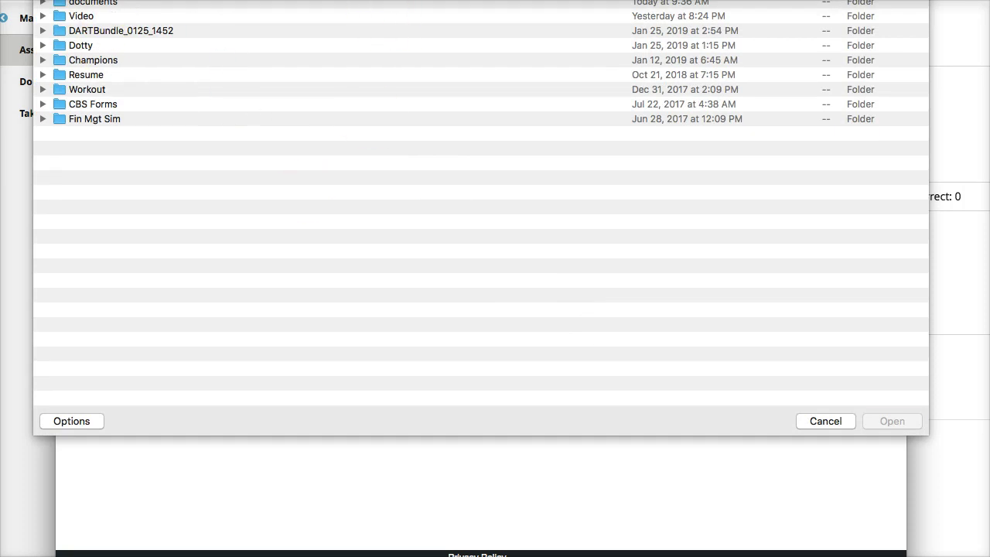
pyautogui.click(892, 421)
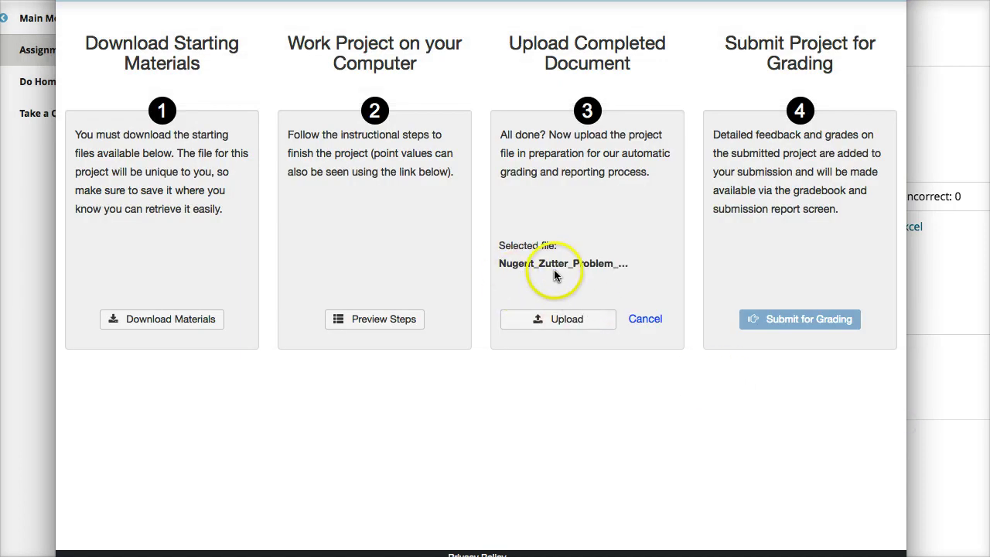
pyautogui.click(557, 327)
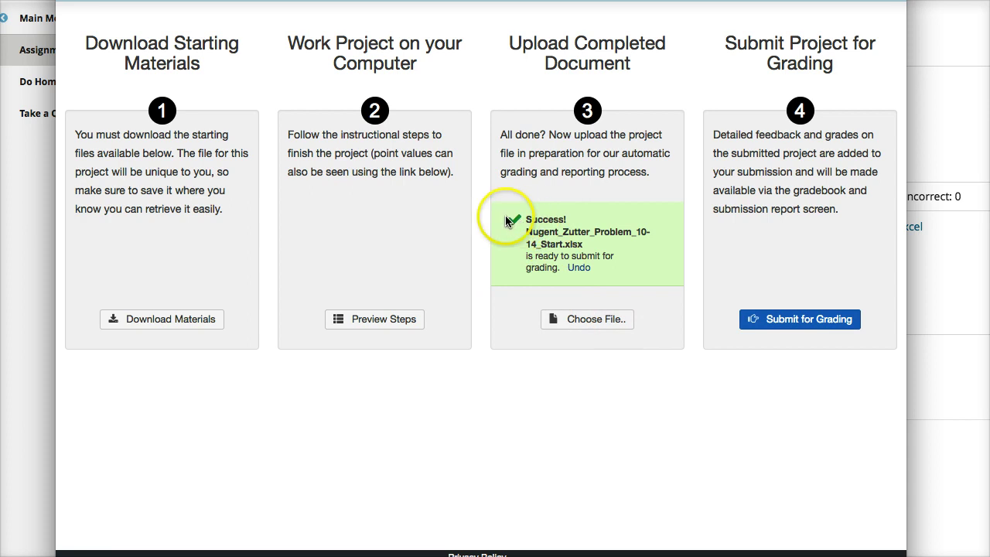
pyautogui.click(776, 331)
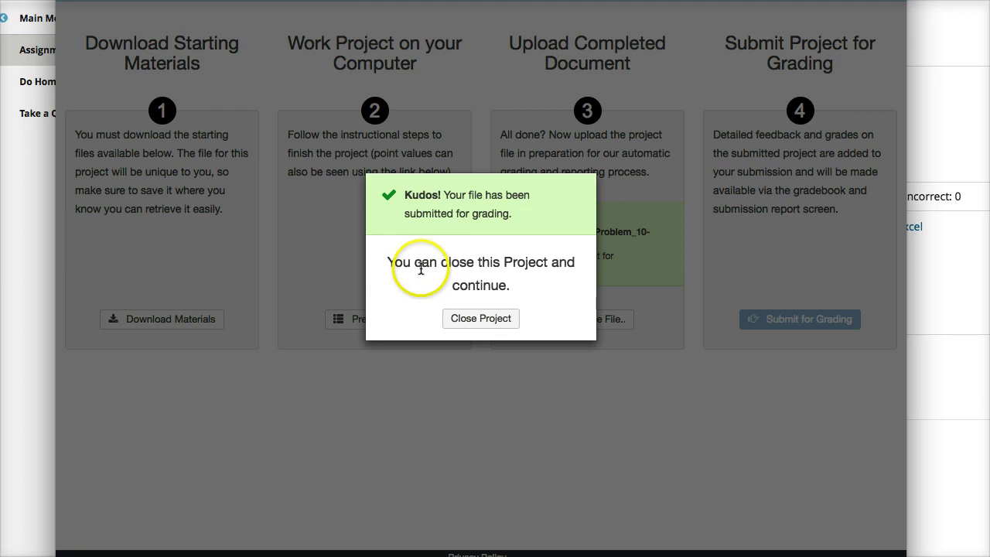
pyautogui.click(473, 320)
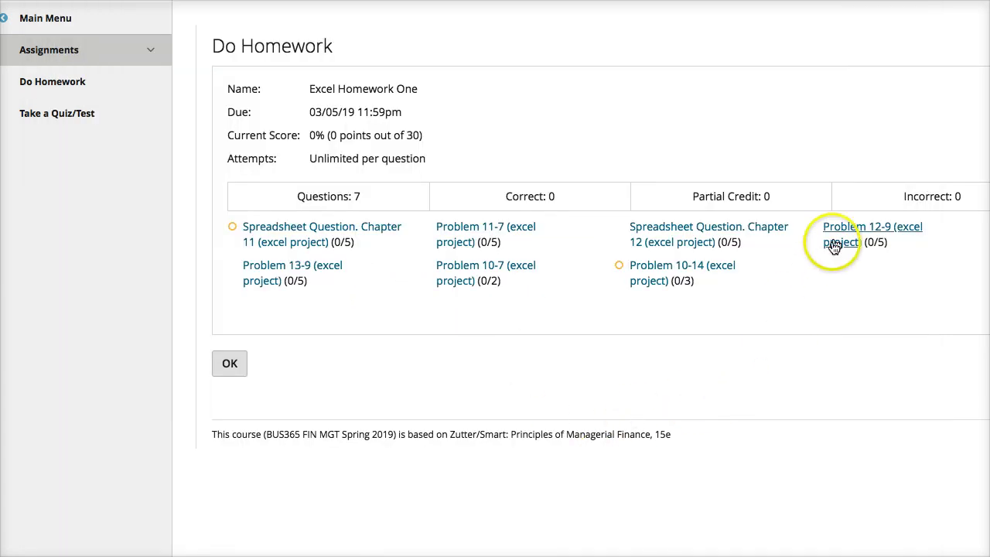
# Open the Spreadsheet Question Chapter 11 project from the homework list and download its Chapter 11 Start workbook.
pyautogui.click(282, 235)
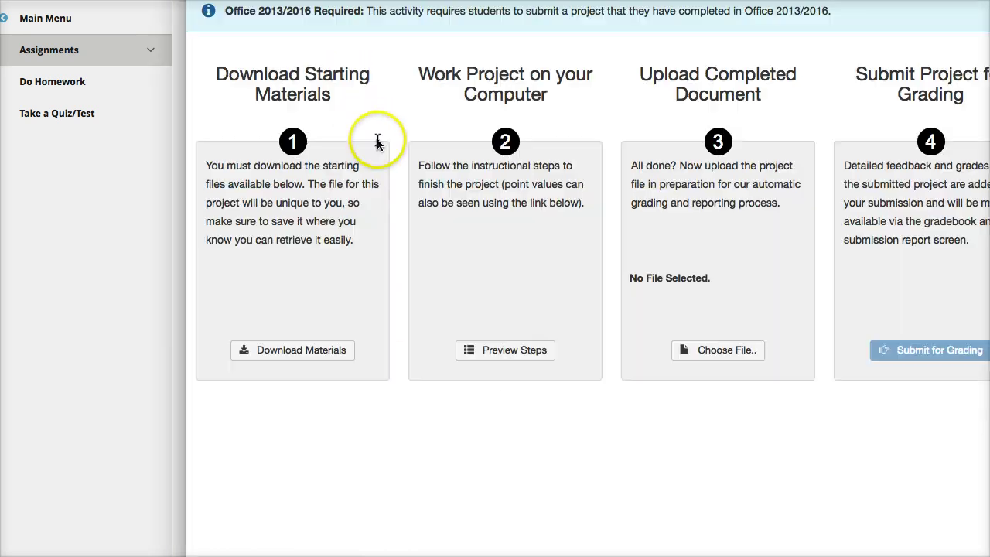
pyautogui.click(288, 351)
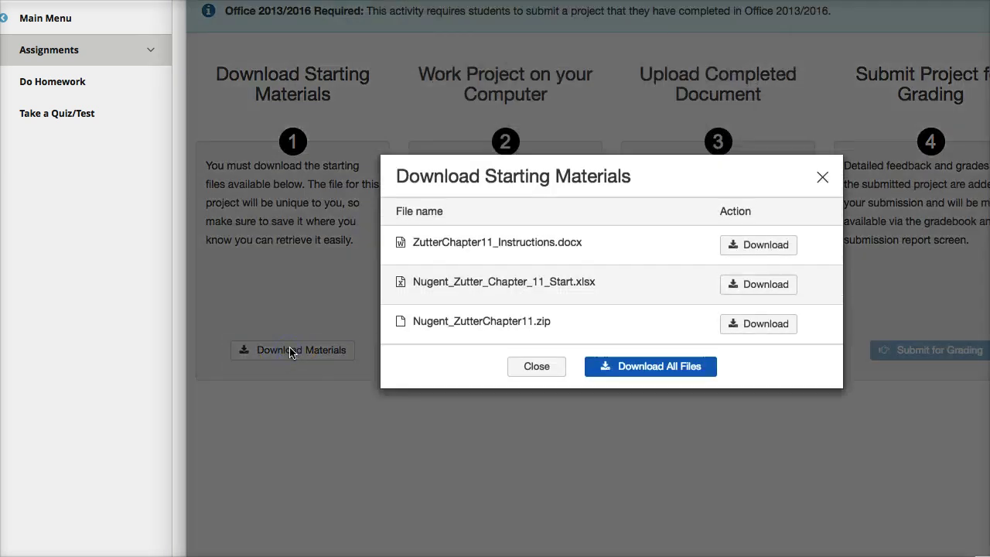
pyautogui.click(762, 284)
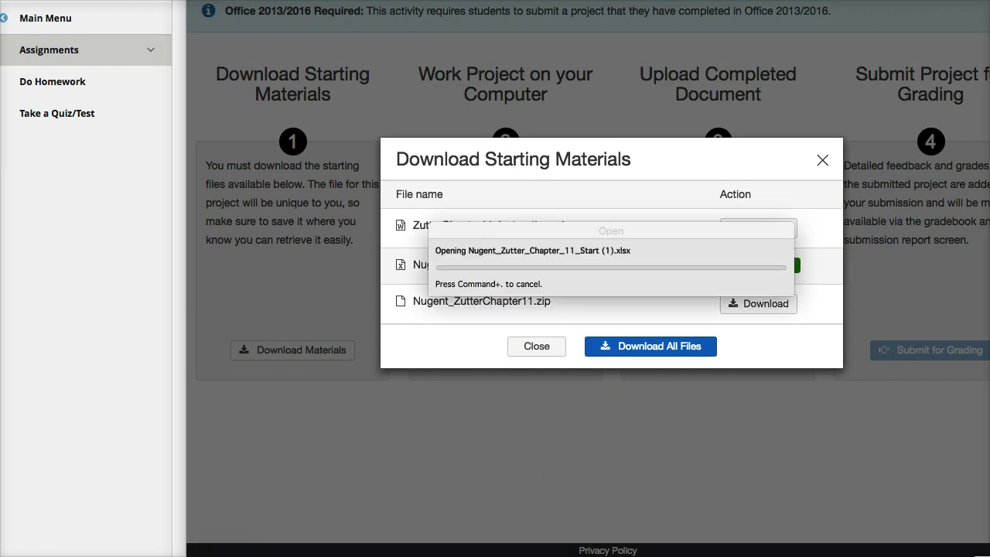
# Move the Chapter 11 Start workbook's window into view, close the starting materials list and bring the workbook to the front.
pyautogui.moveTo(127, 0); pyautogui.dragTo(508, 170)
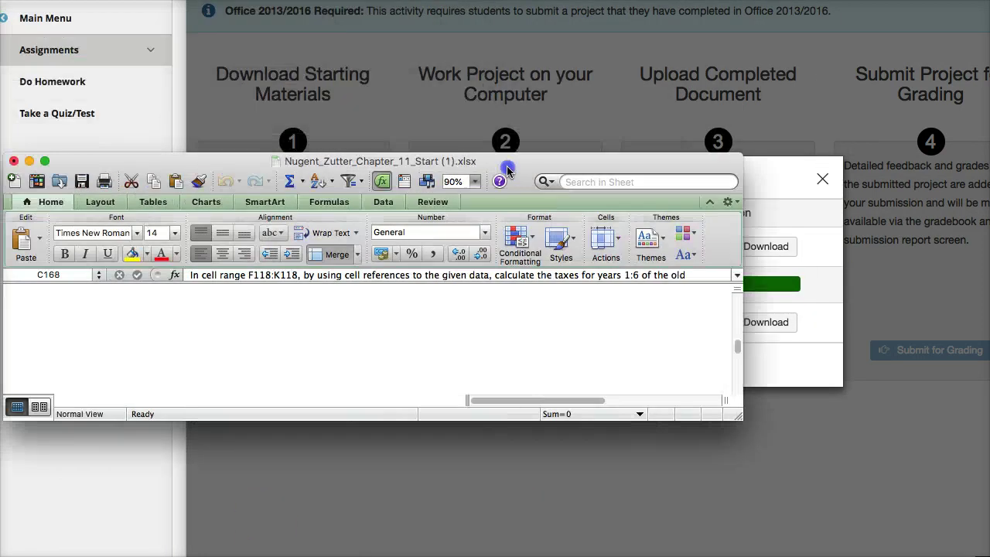
pyautogui.click(821, 180)
pyautogui.click(821, 179)
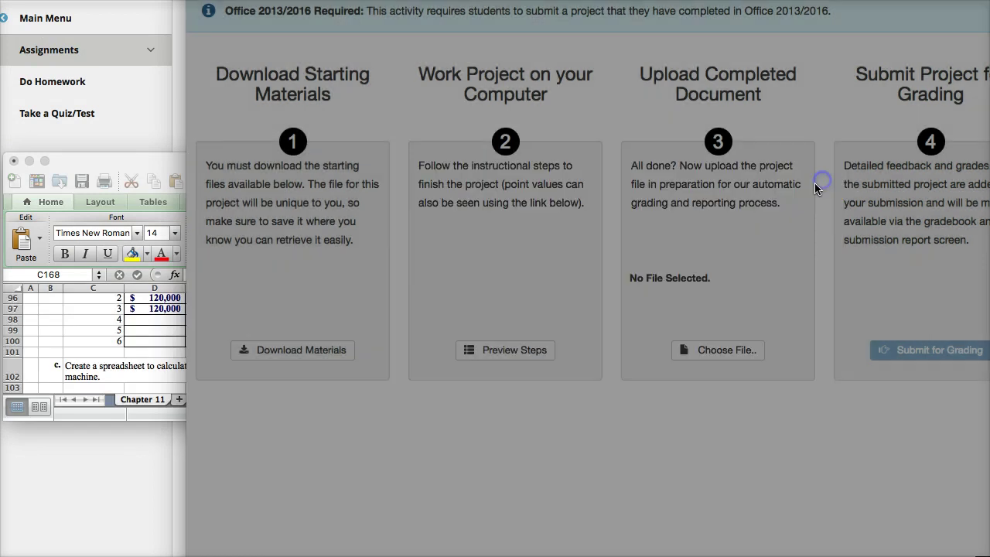
pyautogui.click(161, 164)
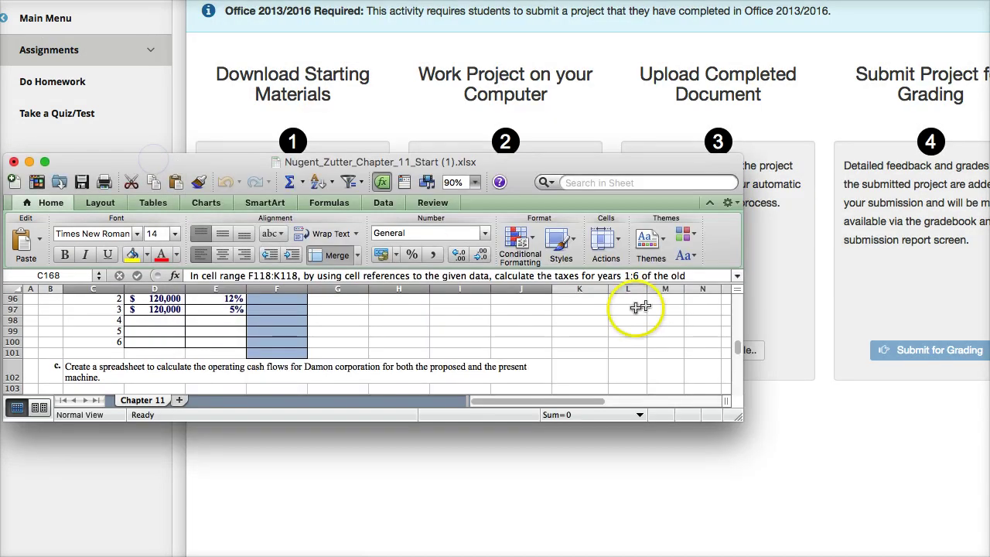
# Enlarge the Chapter 11 Start workbook's window and read through the exercise text, the given data and the initial investment section.
pyautogui.scroll(-5, 468, 334)
pyautogui.scroll(20, 468, 335)
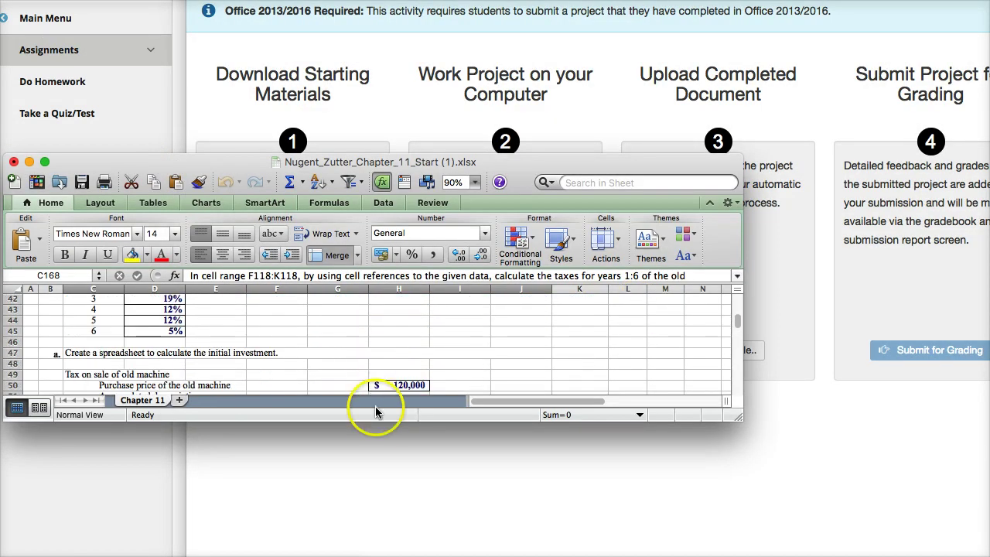
pyautogui.moveTo(377, 424); pyautogui.dragTo(377, 555)
pyautogui.scroll(10, 270, 376)
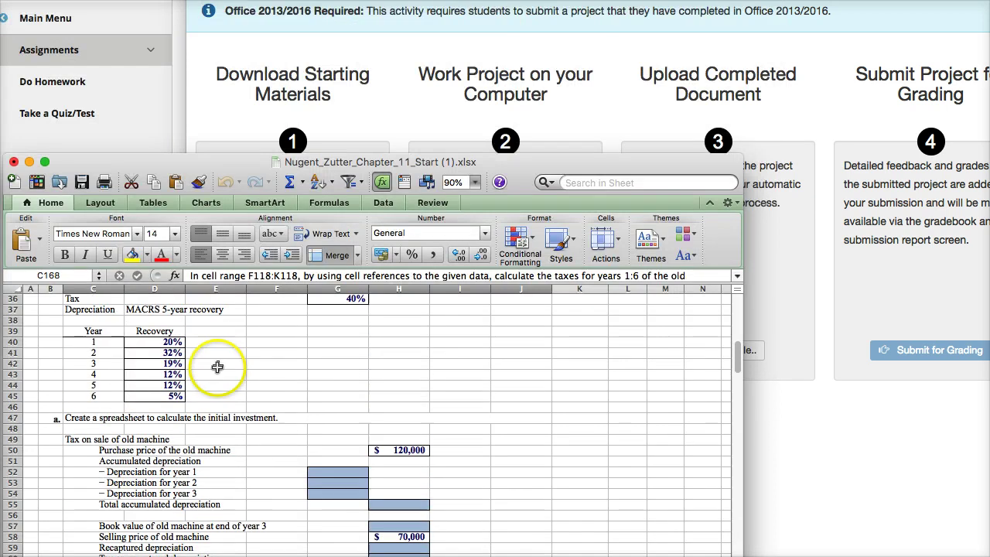
pyautogui.scroll(10, 217, 371)
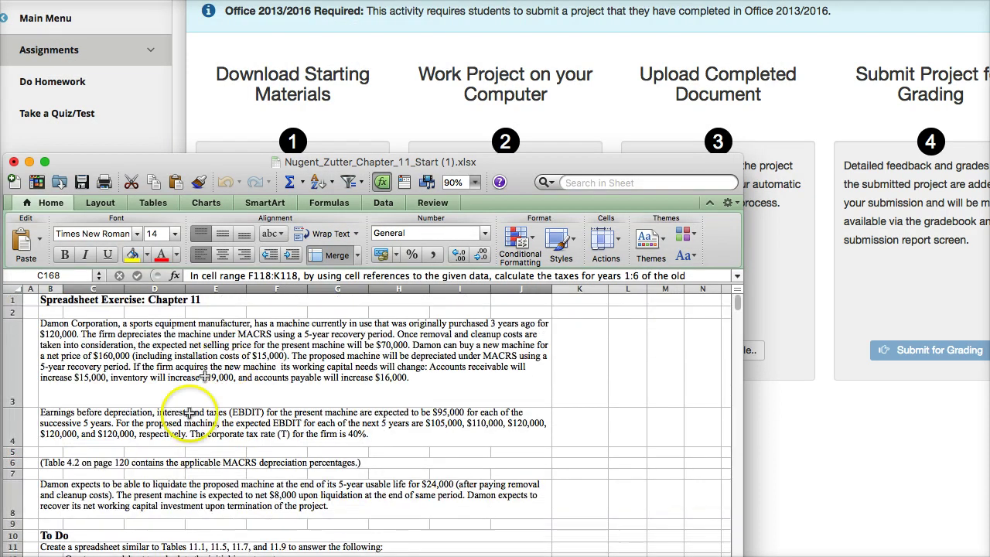
pyautogui.scroll(-4, 233, 379)
pyautogui.scroll(-10, 283, 402)
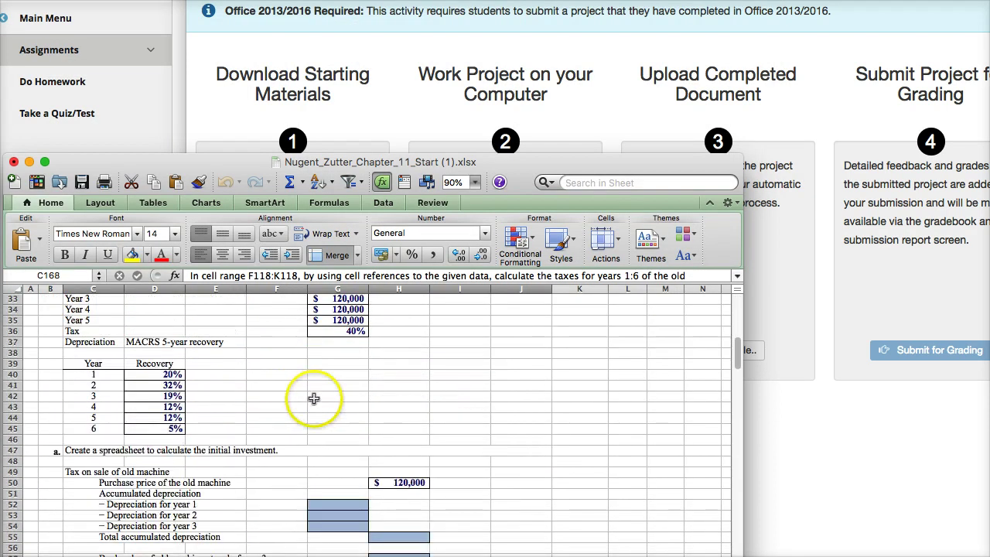
# Calculate the old machine's year 1 depreciation in G52 with the formula +H50*0.25.
pyautogui.scroll(-1, 330, 442)
pyautogui.click(327, 431)
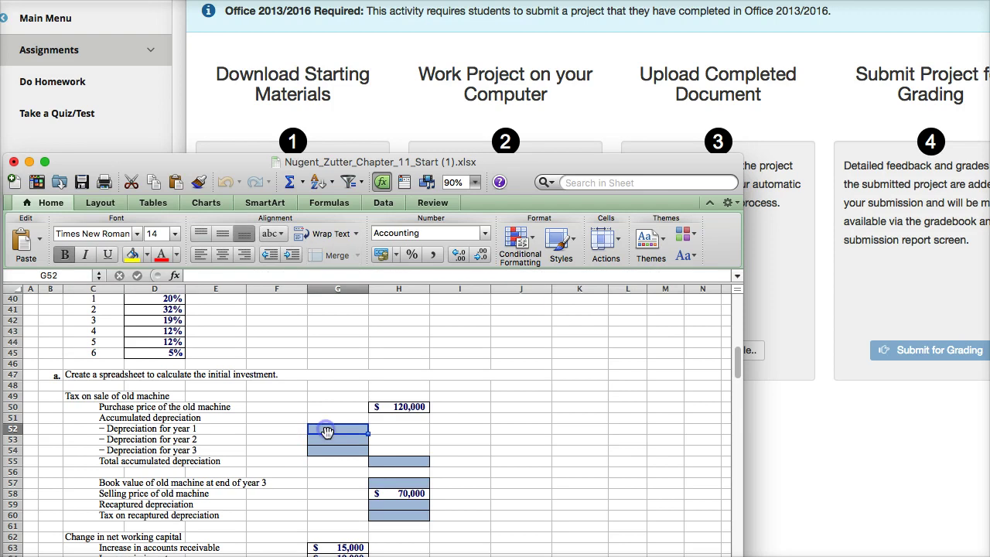
pyautogui.write('253')
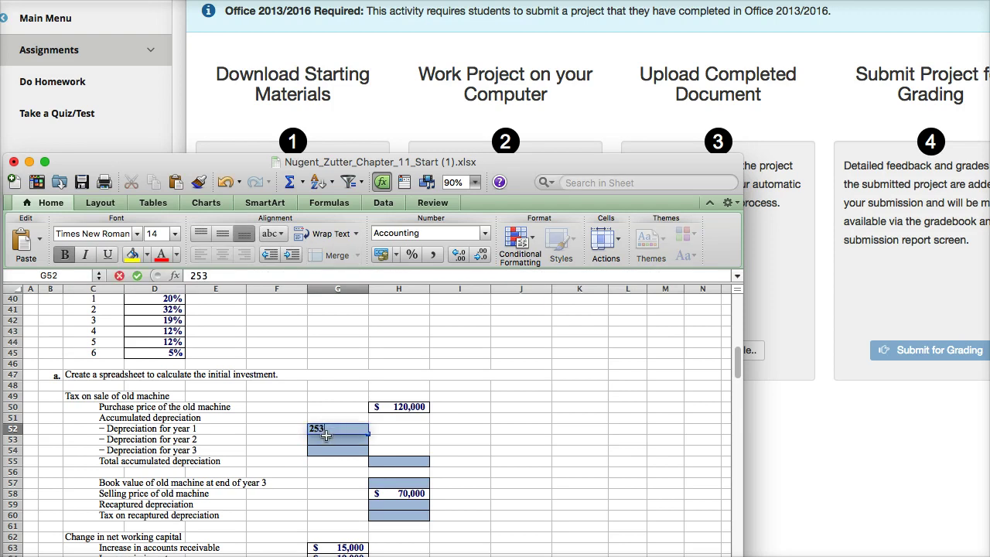
pyautogui.write('+')
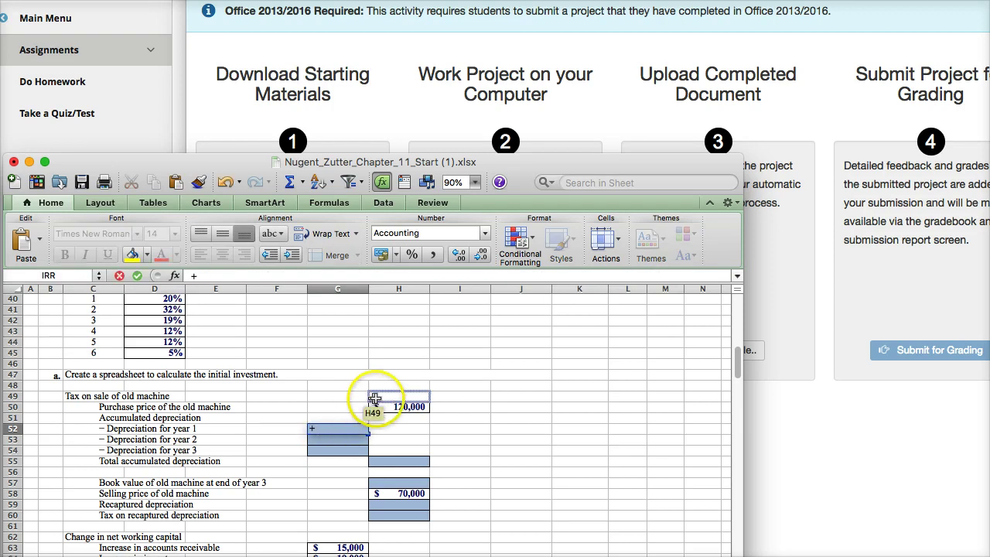
pyautogui.click(389, 405)
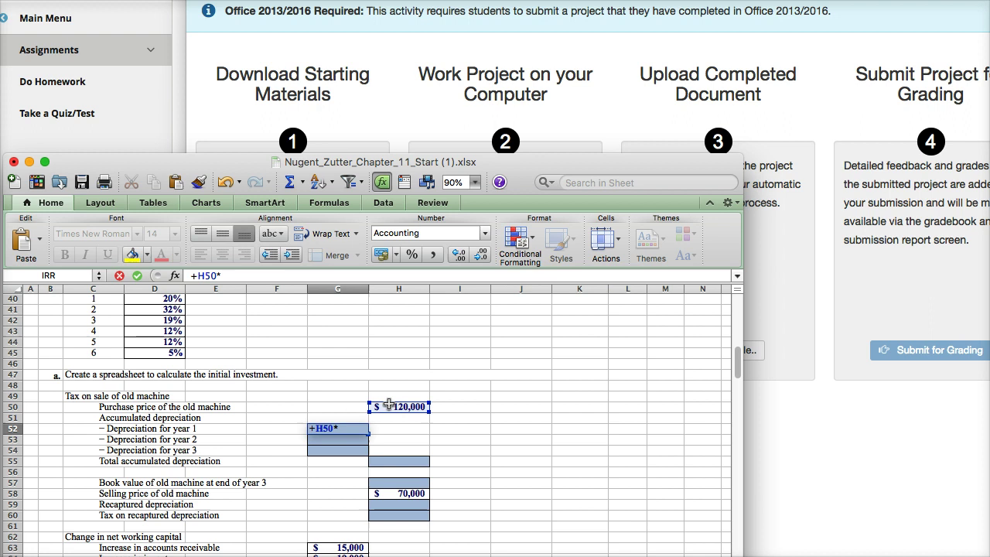
pyautogui.write('*0.25')
pyautogui.press('Return')
pyautogui.click(348, 430)
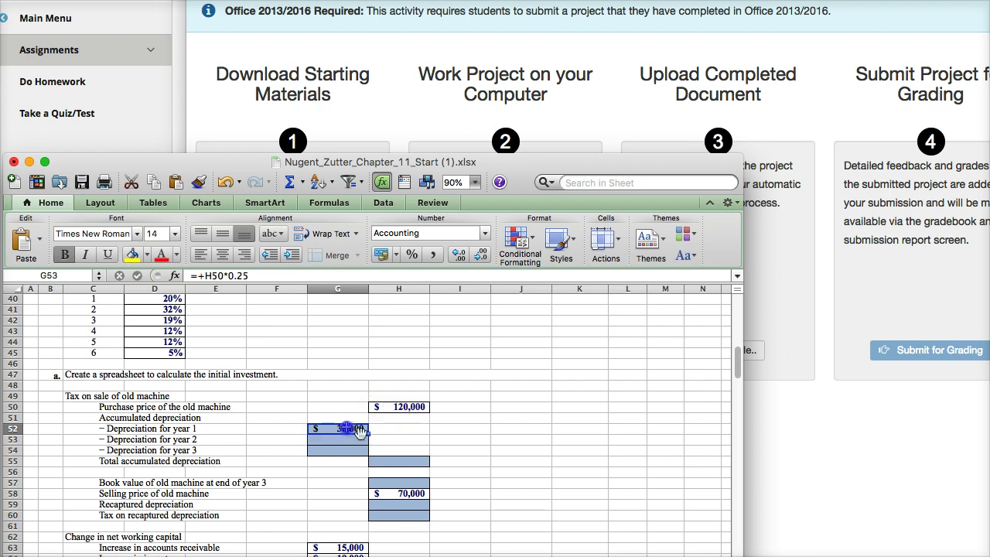
# Calculate the old machine's year 2 and year 3 depreciation with +H50*.2 in G53 and +H50*.11 in G54.
pyautogui.write('+H50')
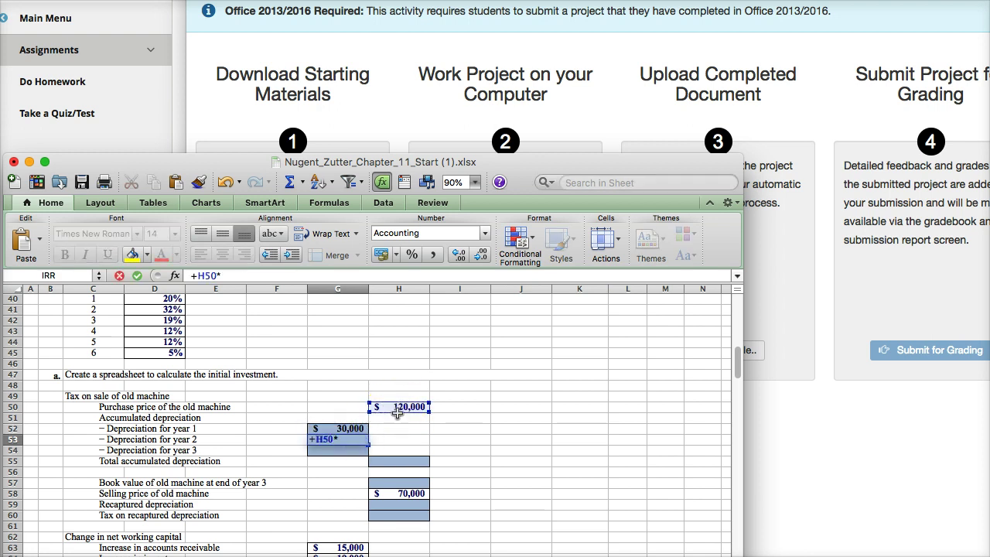
pyautogui.write('*.2')
pyautogui.press('Return')
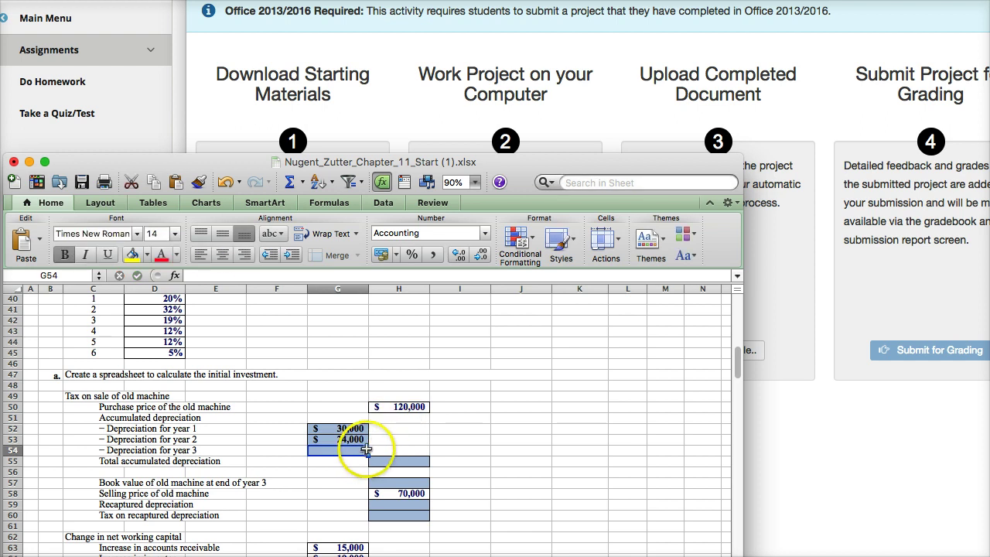
pyautogui.write('+')
pyautogui.click(398, 407)
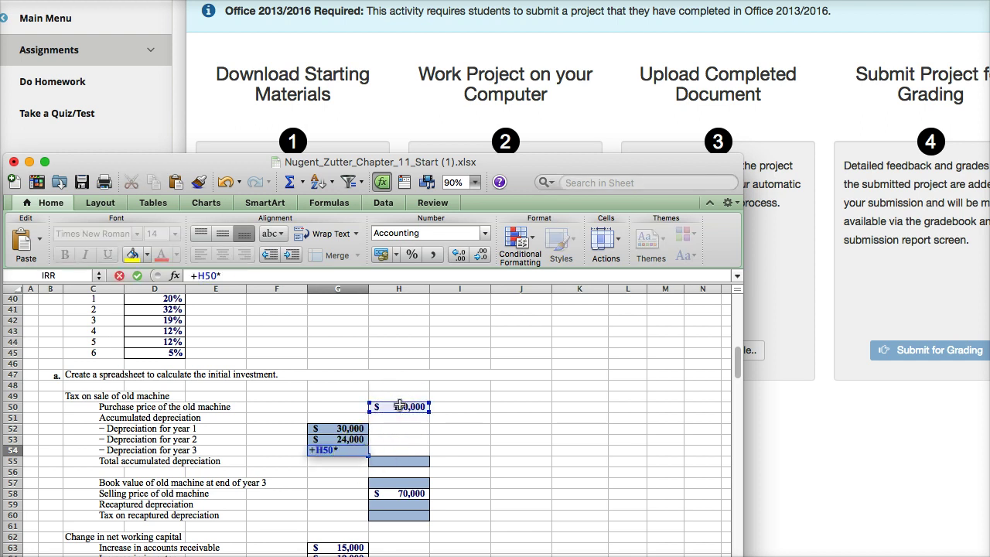
pyautogui.write('*.11')
pyautogui.press('Return')
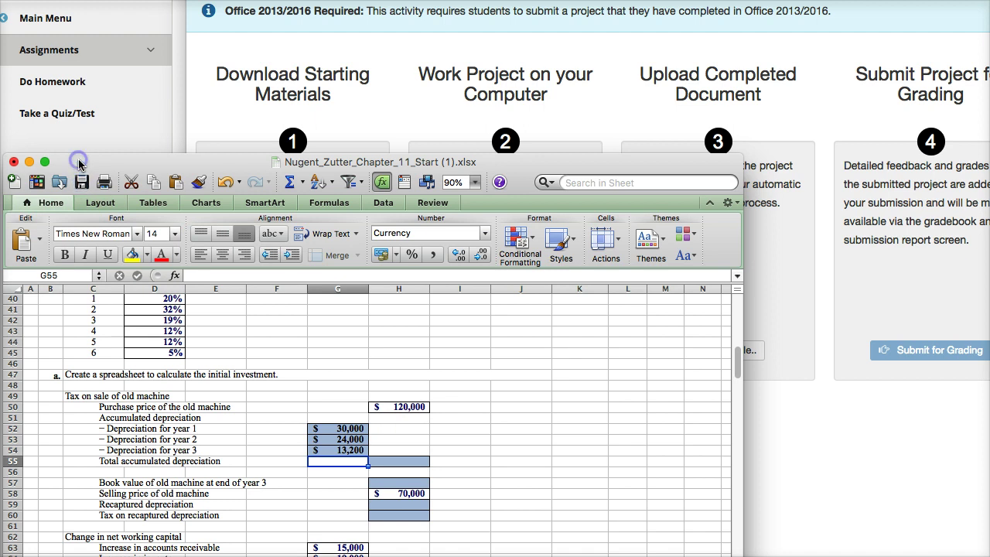
# Close the workbook and choose the Chapter 11 Start (1) file from the Desktop as the project's completed document.
pyautogui.click(14, 162)
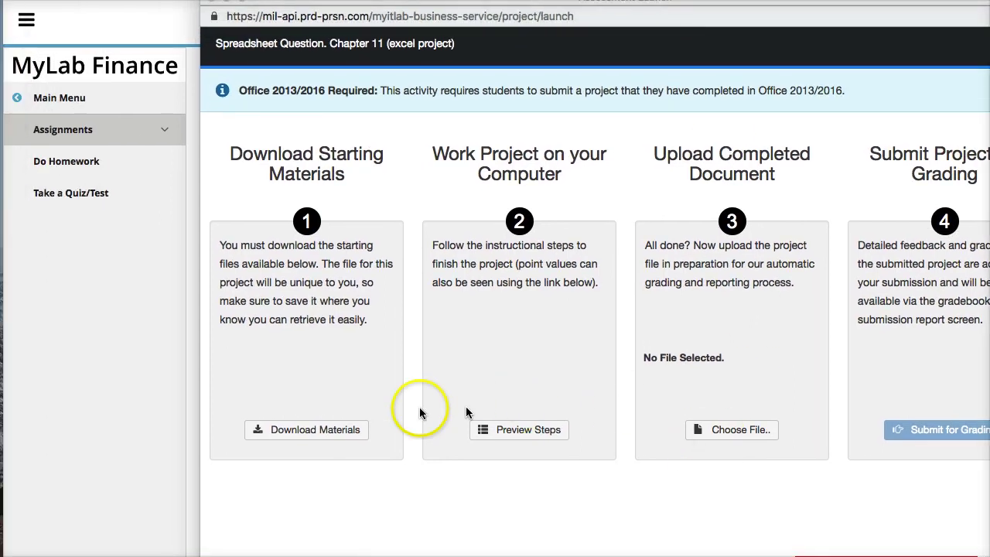
pyautogui.click(707, 430)
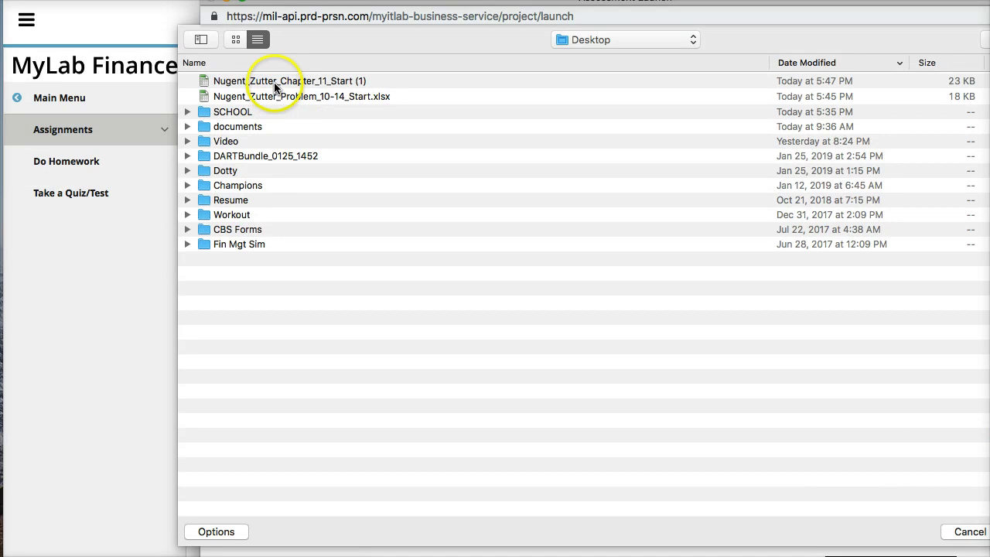
pyautogui.click(275, 83)
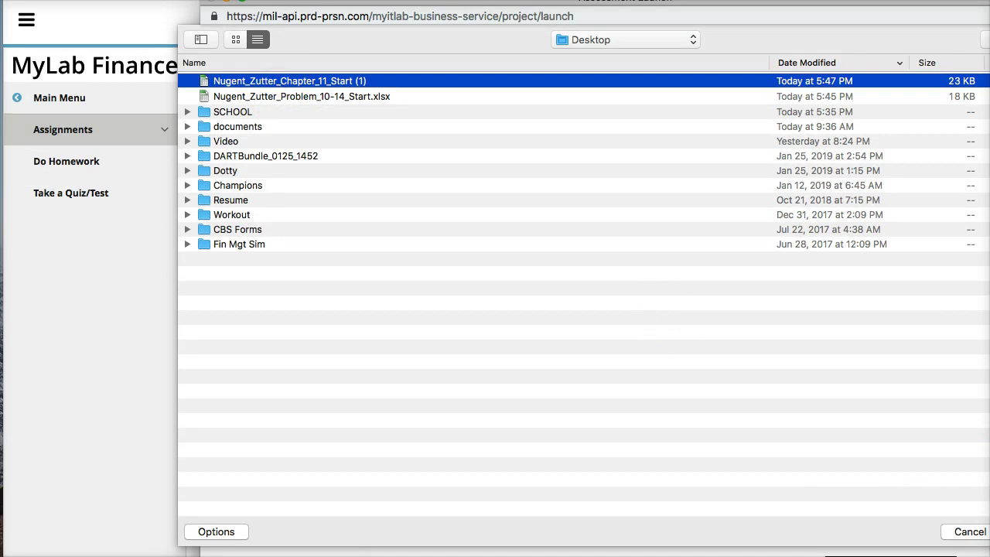
pyautogui.press('Return')
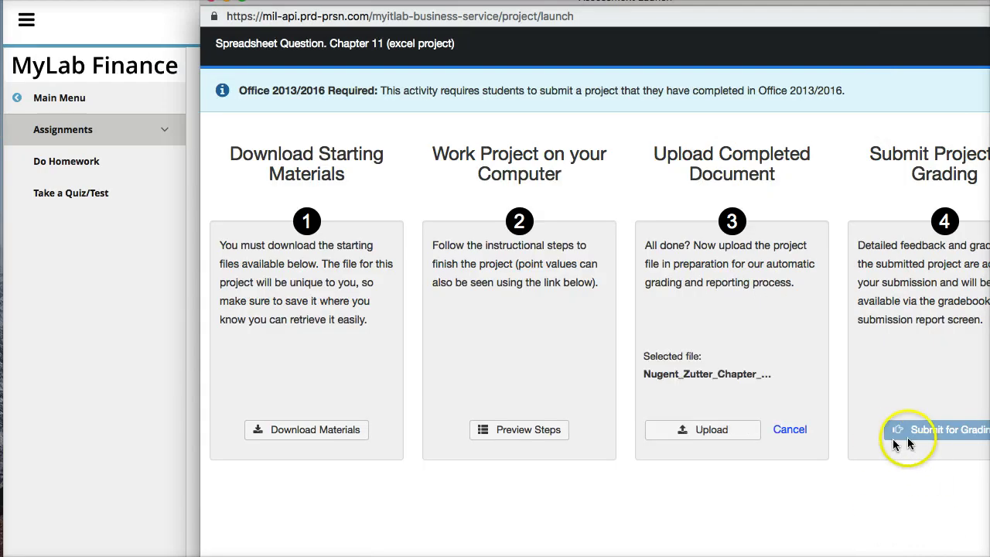
# Upload the selected Chapter 11 workbook and submit it for grading, closing the project.
pyautogui.click(753, 430)
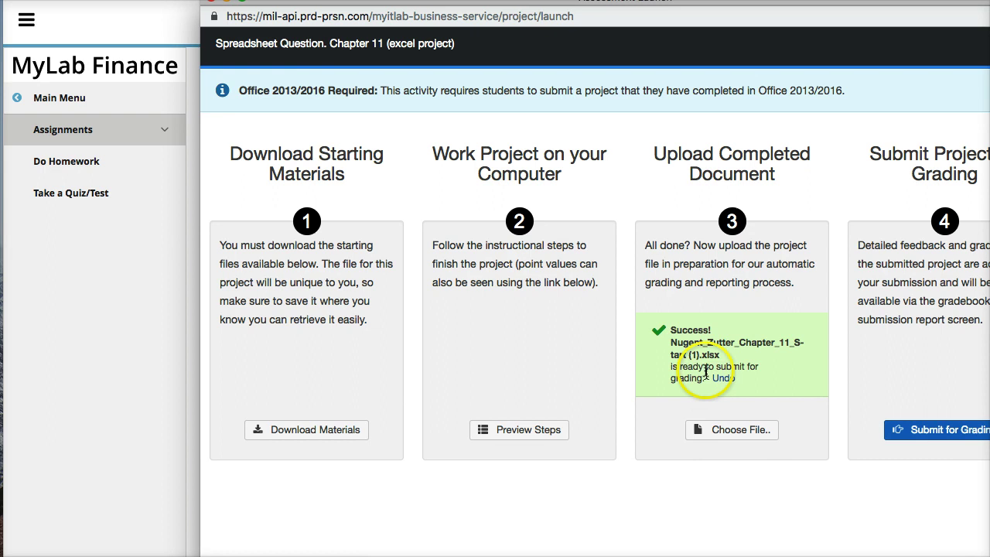
pyautogui.click(922, 431)
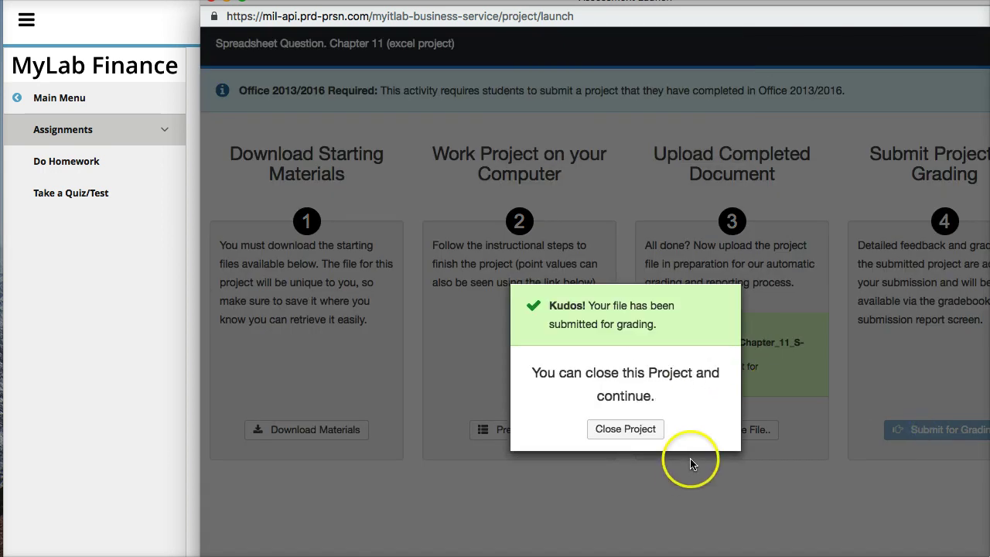
pyautogui.click(614, 431)
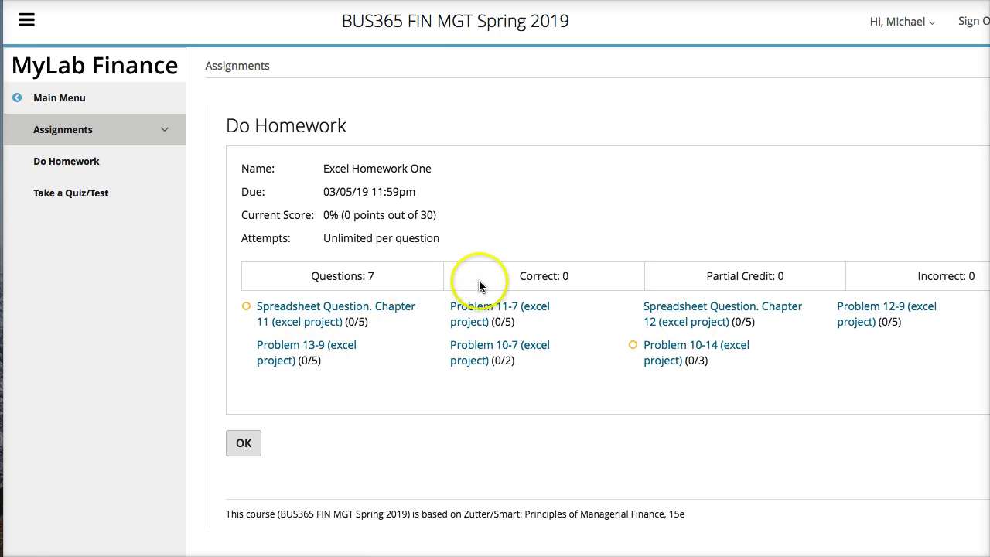
# Open the course results from the main menu and review Excel Homework One.
pyautogui.click(40, 107)
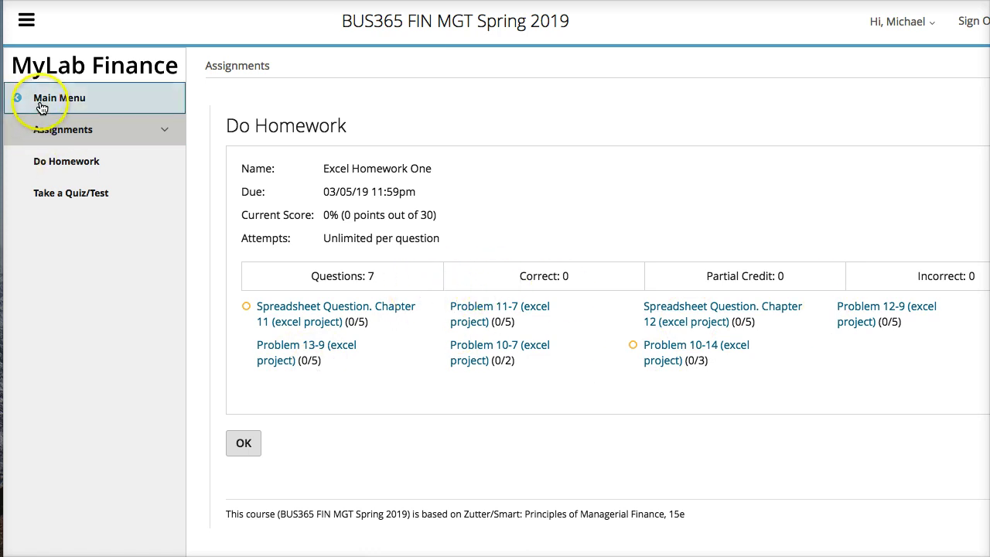
pyautogui.click(54, 288)
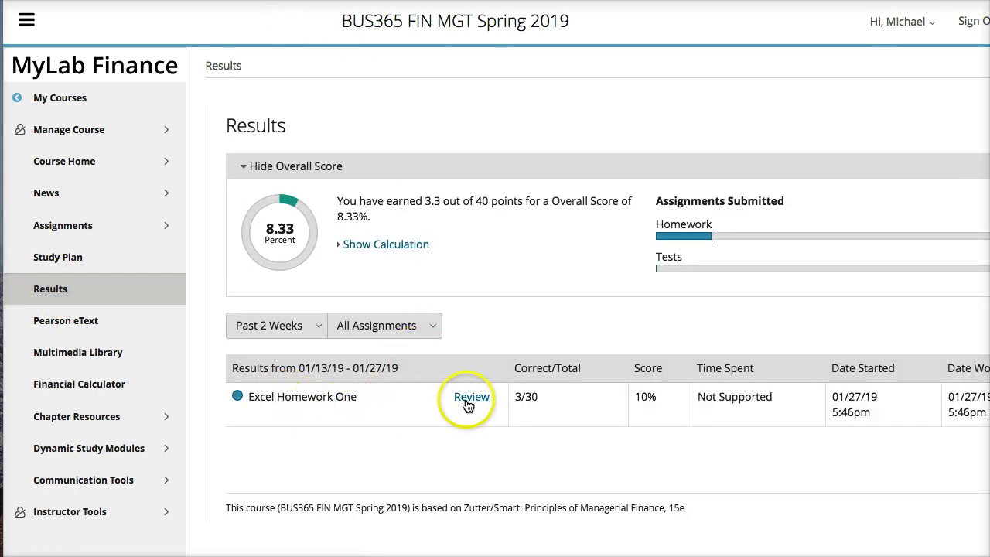
pyautogui.click(470, 399)
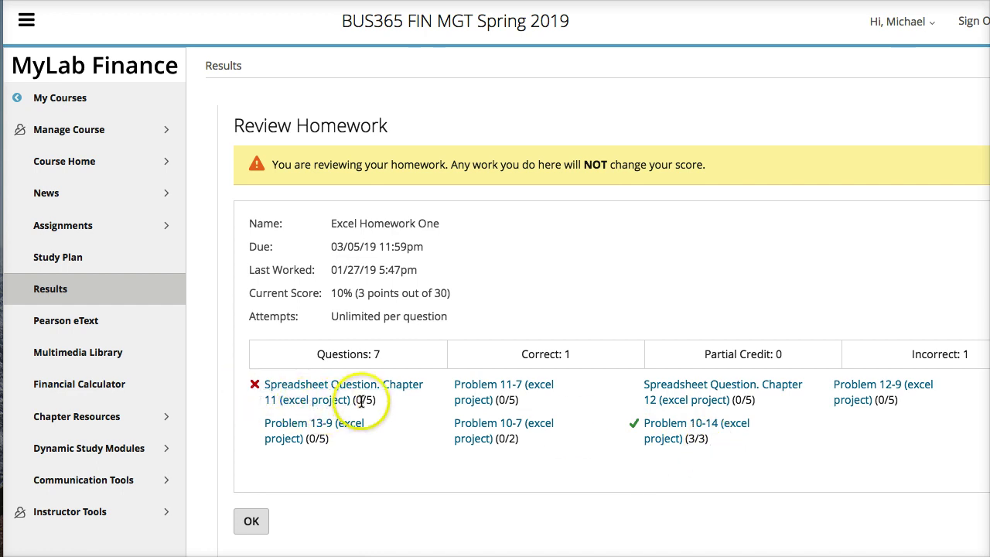
# Open the Spreadsheet Question Chapter 11 submission review, bring its window into view and read through the score card detail.
pyautogui.click(315, 387)
pyautogui.click(455, 415)
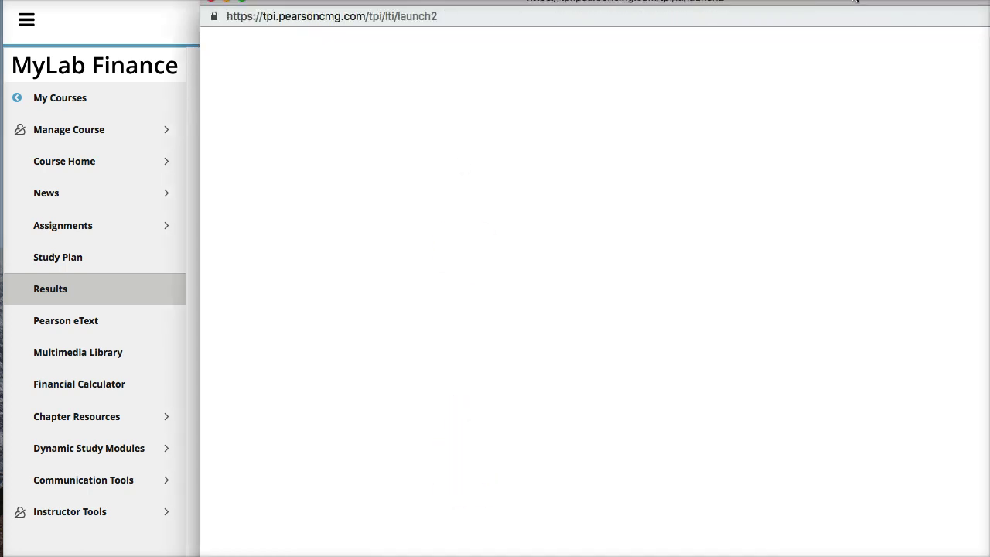
pyautogui.moveTo(856, 2); pyautogui.dragTo(739, 28)
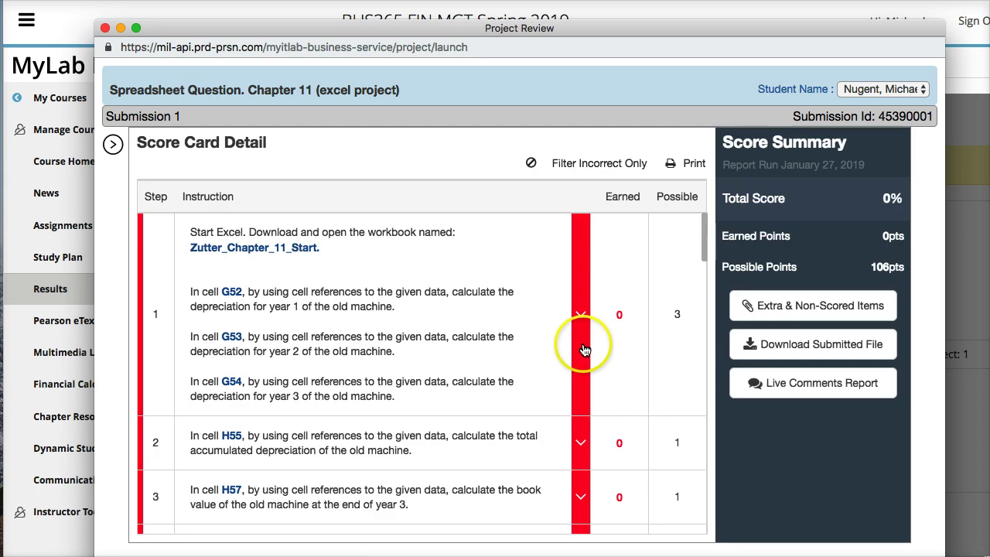
pyautogui.scroll(-5, 583, 333)
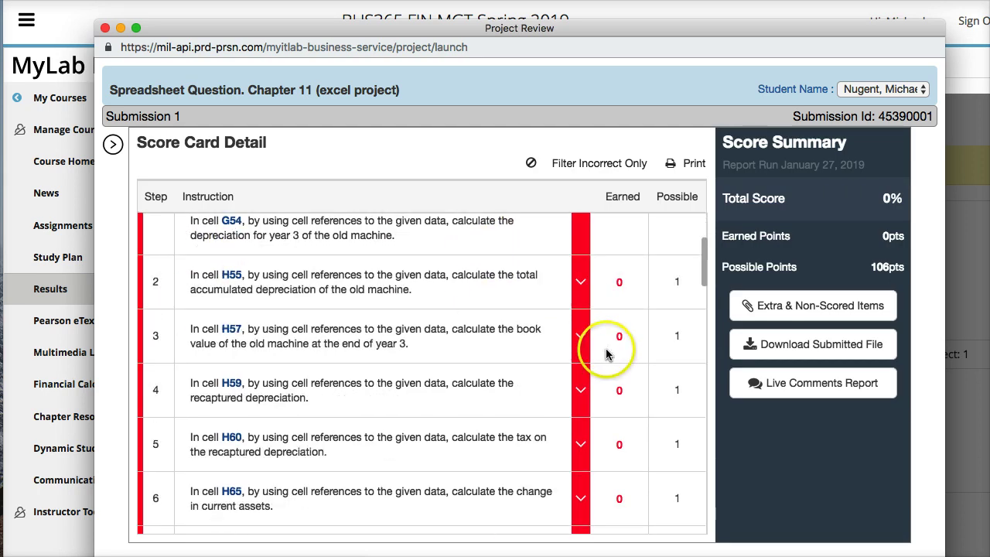
pyautogui.scroll(-20, 606, 352)
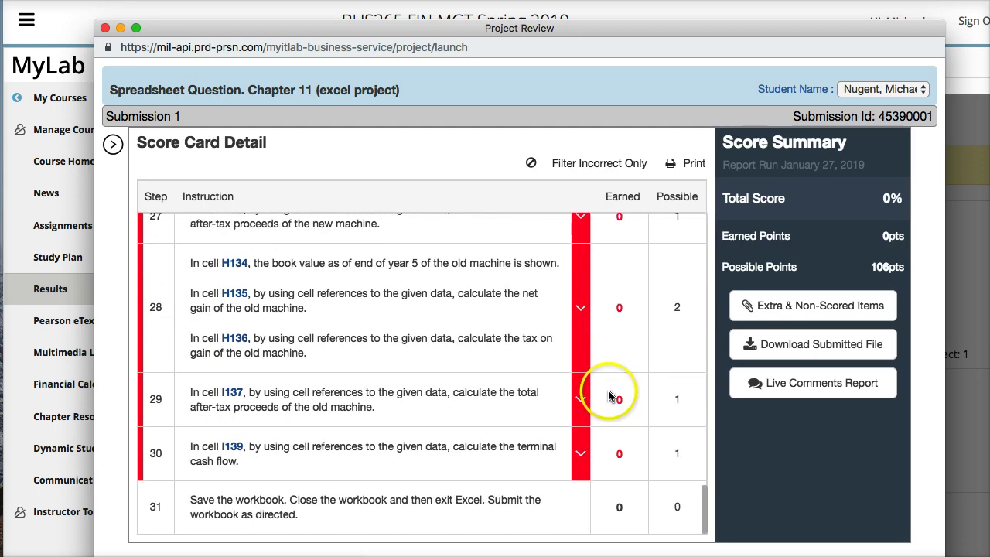
pyautogui.scroll(20, 609, 397)
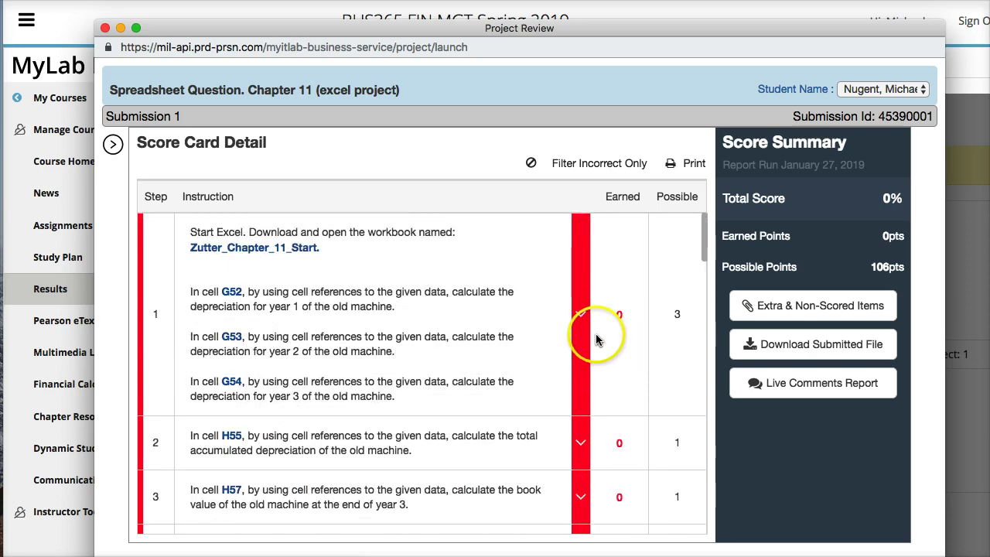
# Download the submission's Live Comments Report and open the downloaded workbook.
pyautogui.click(784, 389)
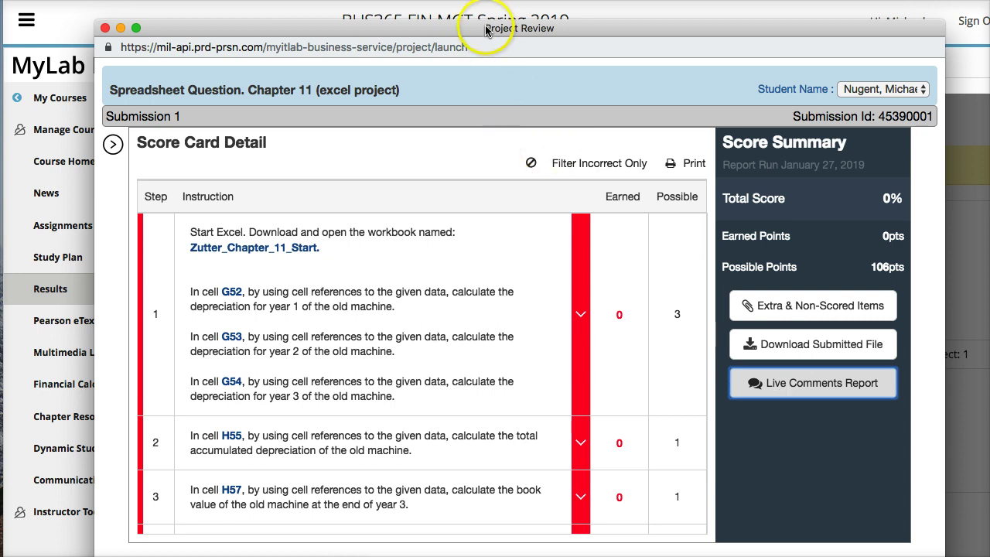
pyautogui.moveTo(483, 21); pyautogui.dragTo(500, 2)
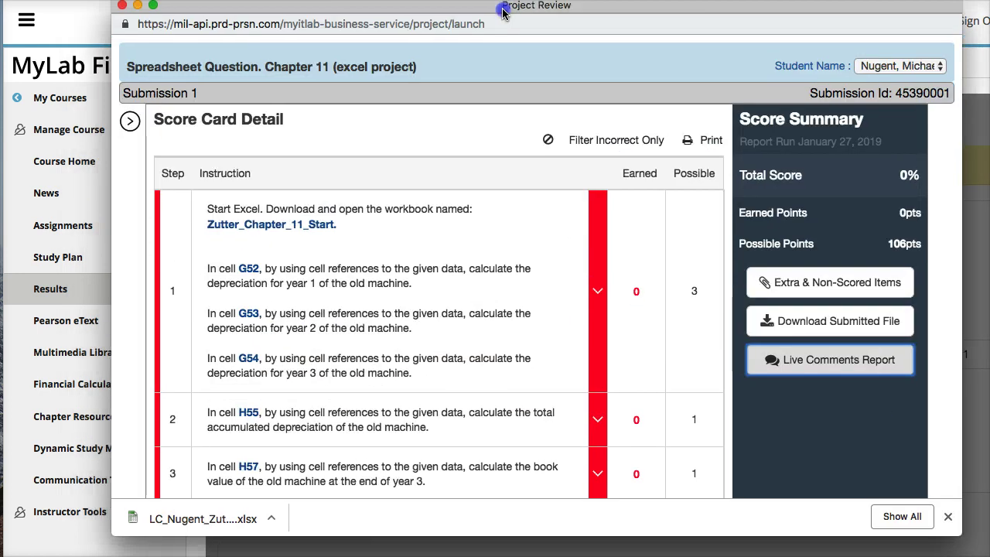
pyautogui.click(159, 520)
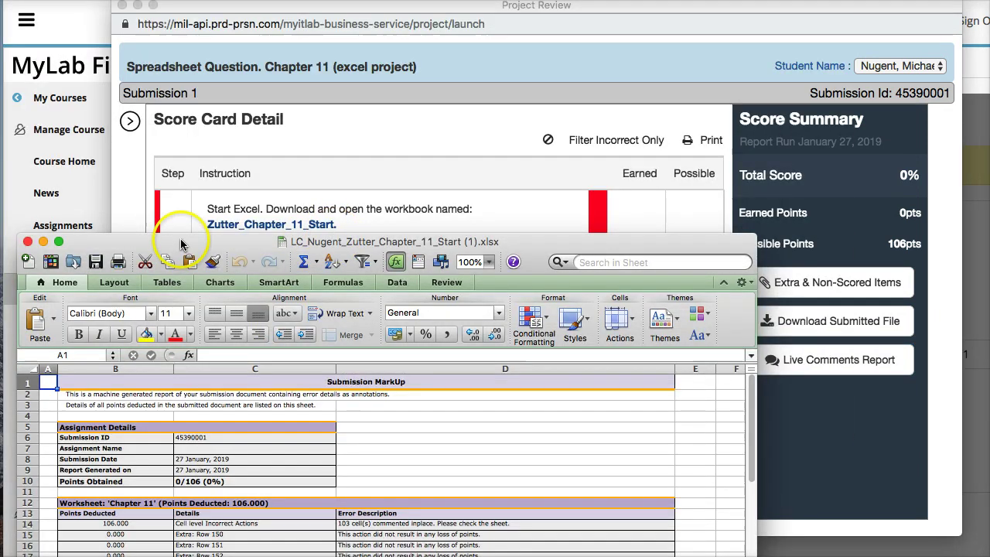
# Move and enlarge the comments report's window, and magnify the Submission MarkUp sheet to 200% to examine the points deducted.
pyautogui.moveTo(243, 232); pyautogui.dragTo(212, 17)
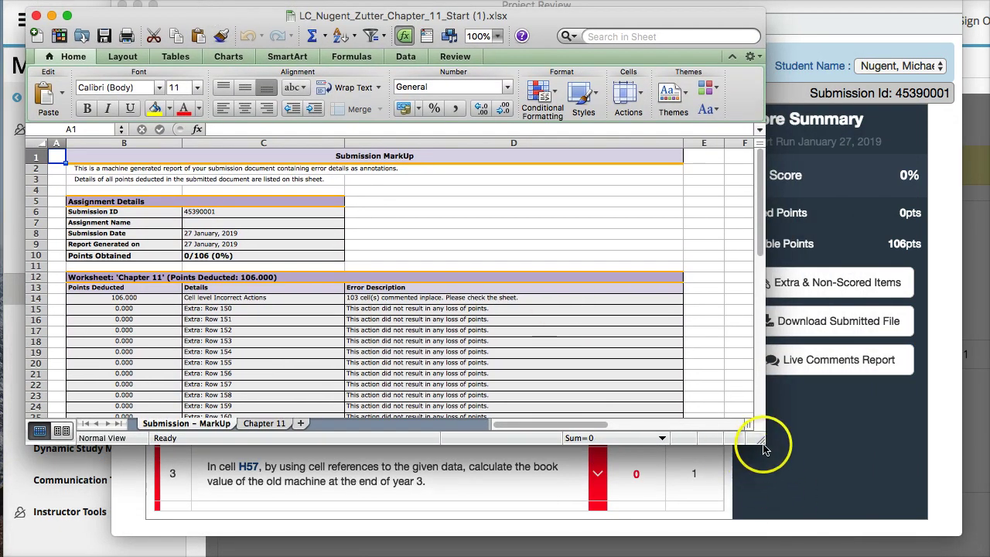
pyautogui.moveTo(763, 447); pyautogui.dragTo(848, 555)
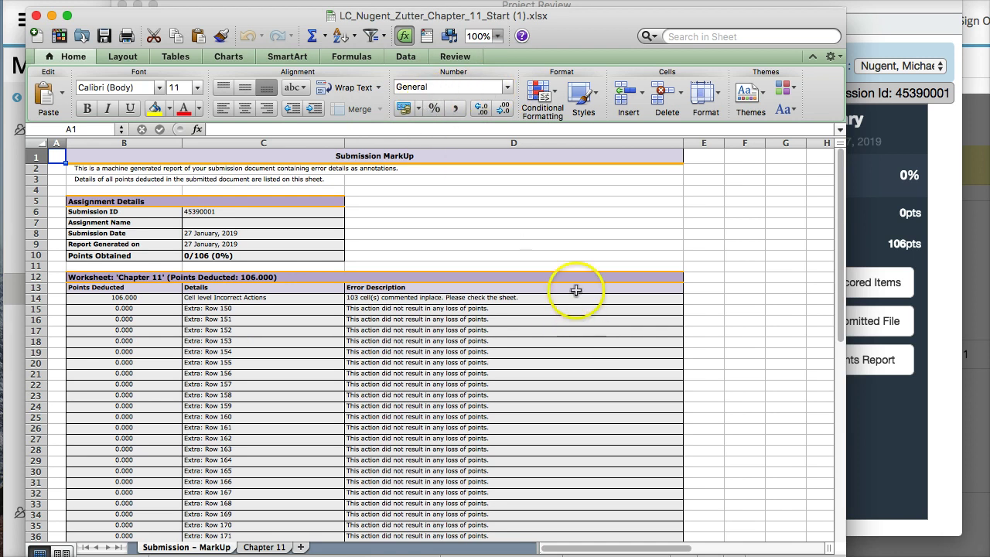
pyautogui.click(496, 37)
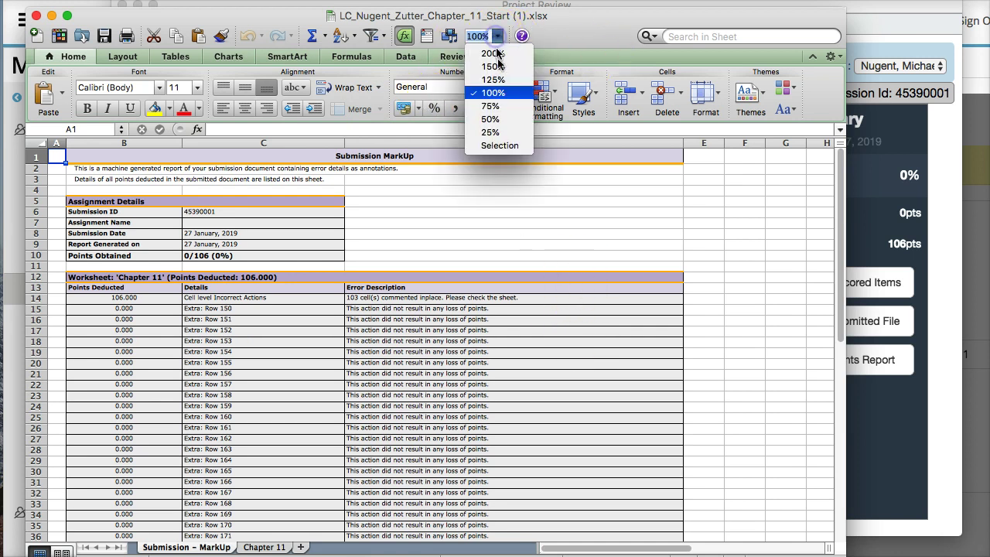
pyautogui.click(484, 44)
pyautogui.scroll(-3, 406, 321)
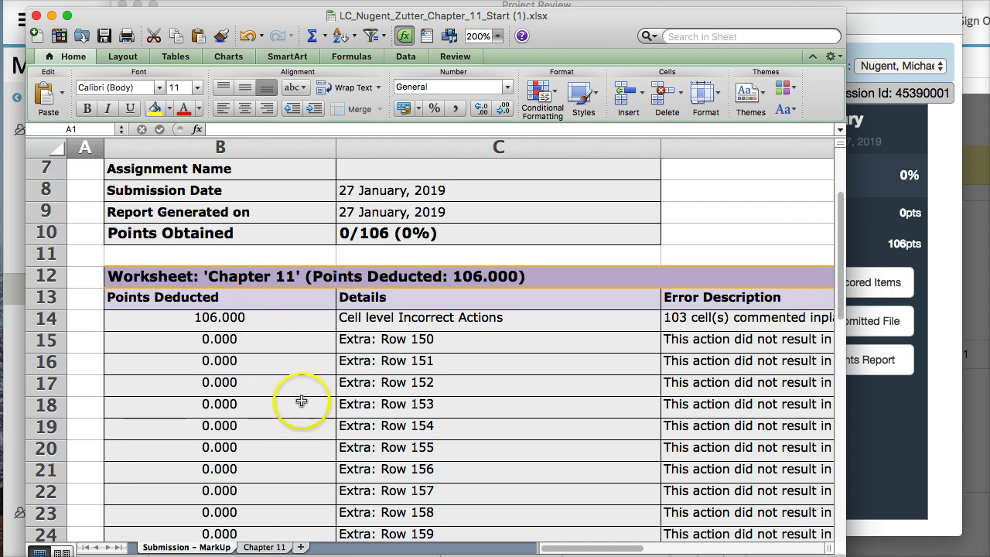
# Look through the deductions on the Submission MarkUp sheet, and open the Chapter 11 sheet to read the grading comment on cell G52.
pyautogui.scroll(-1, 696, 379)
pyautogui.scroll(1, 688, 367)
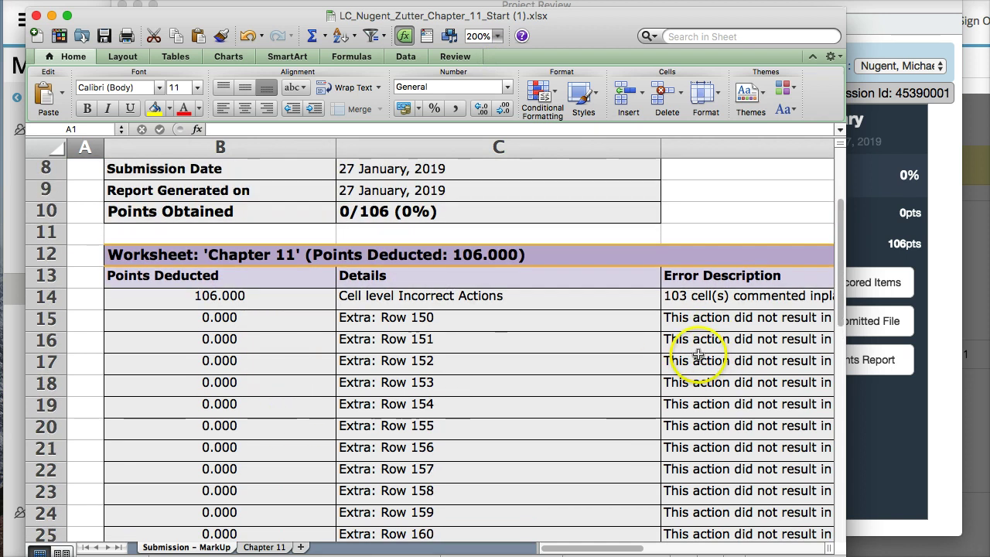
pyautogui.scroll(-1, 681, 356)
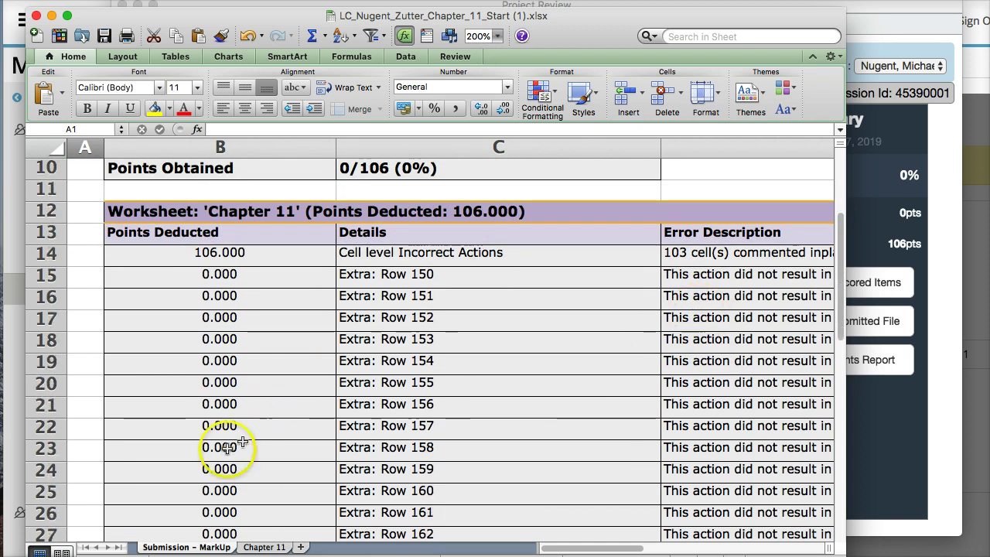
pyautogui.click(264, 547)
pyautogui.scroll(2, 284, 346)
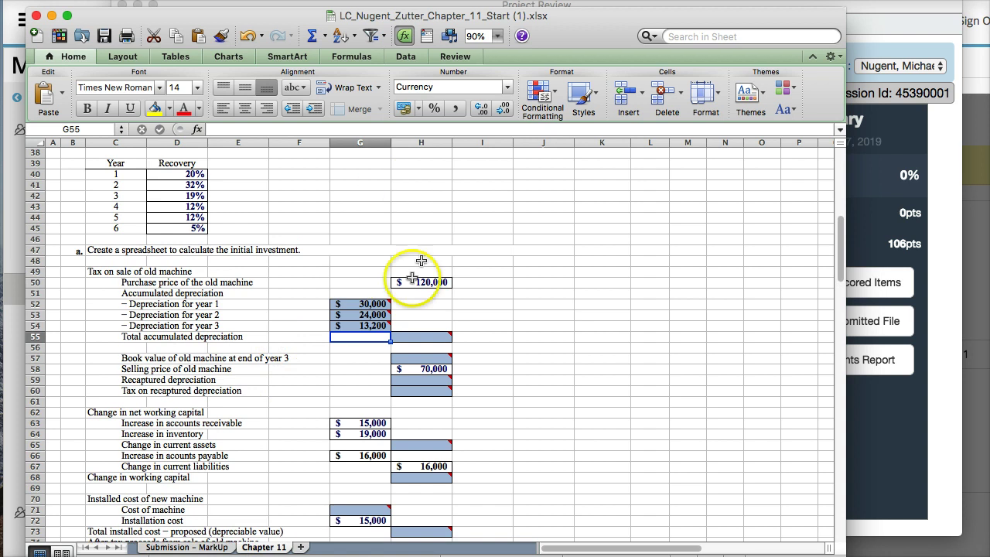
pyautogui.moveTo(368, 304)
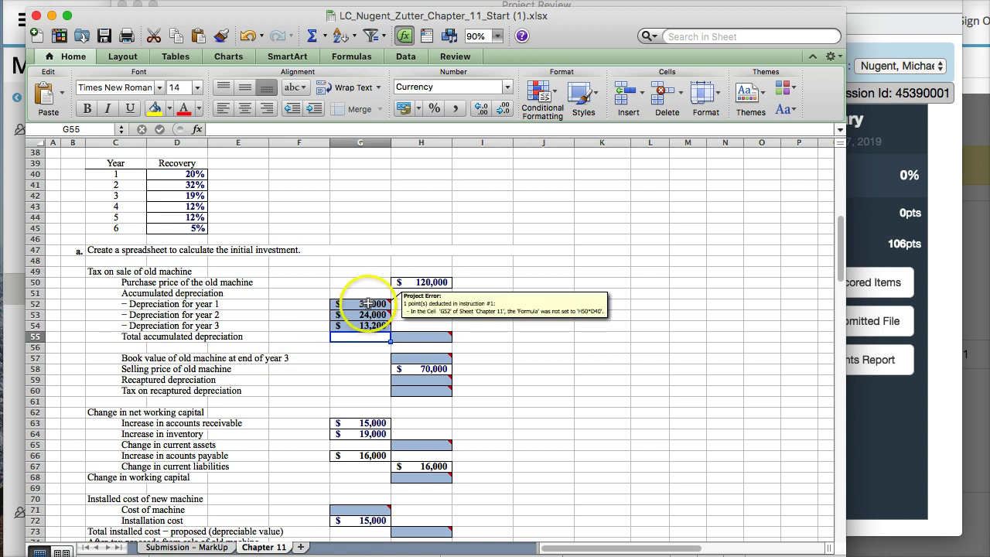
# Magnify the Chapter 11 sheet to 200% around the depreciation cells and keep the grading comment on G52 displayed.
pyautogui.click(497, 37)
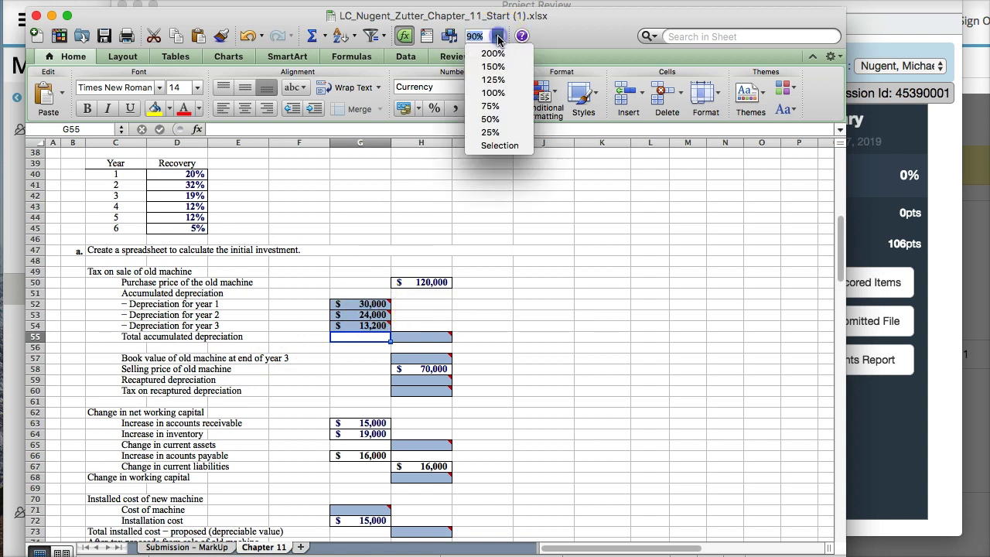
pyautogui.click(493, 54)
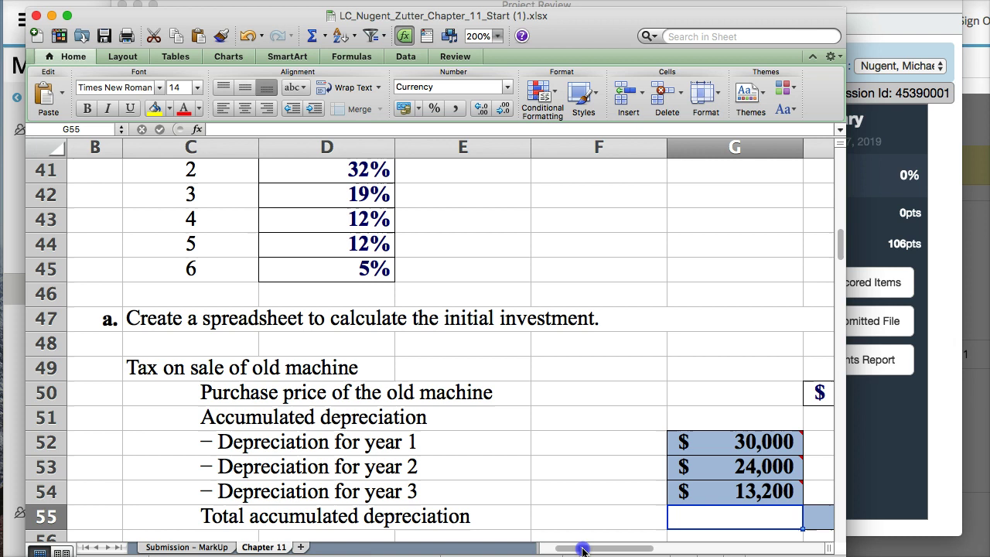
pyautogui.moveTo(581, 549); pyautogui.dragTo(647, 547)
pyautogui.scroll(-4, 416, 438)
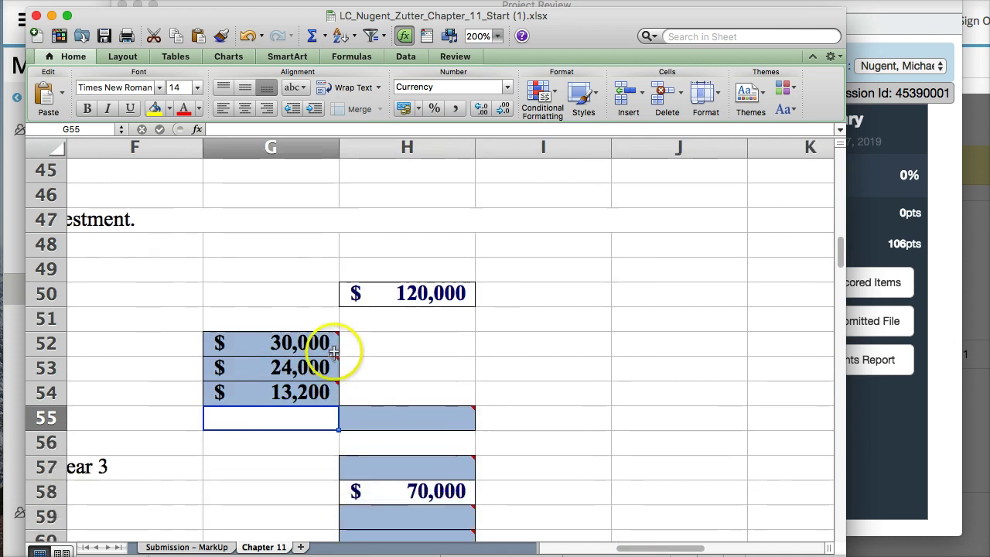
pyautogui.moveTo(337, 334)
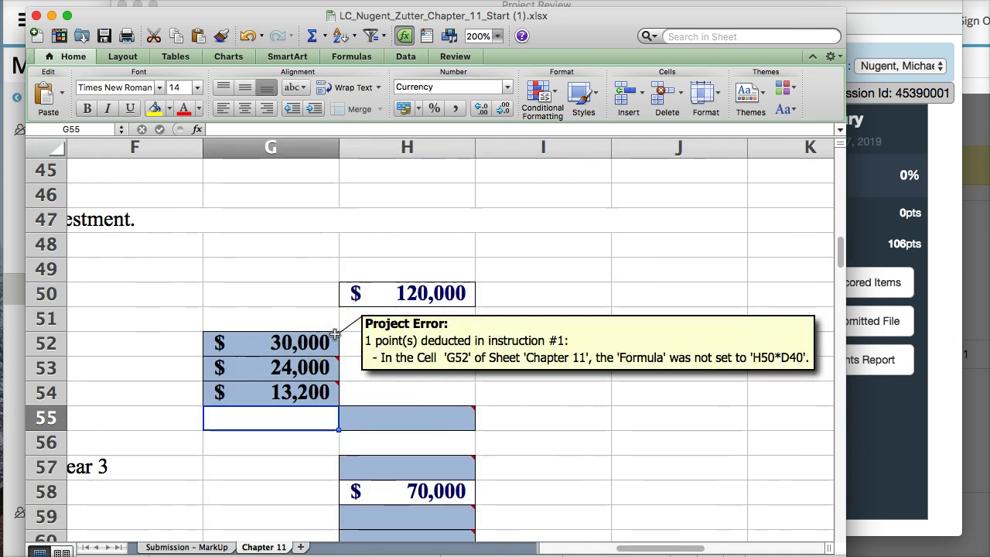
pyautogui.rightClick(319, 345)
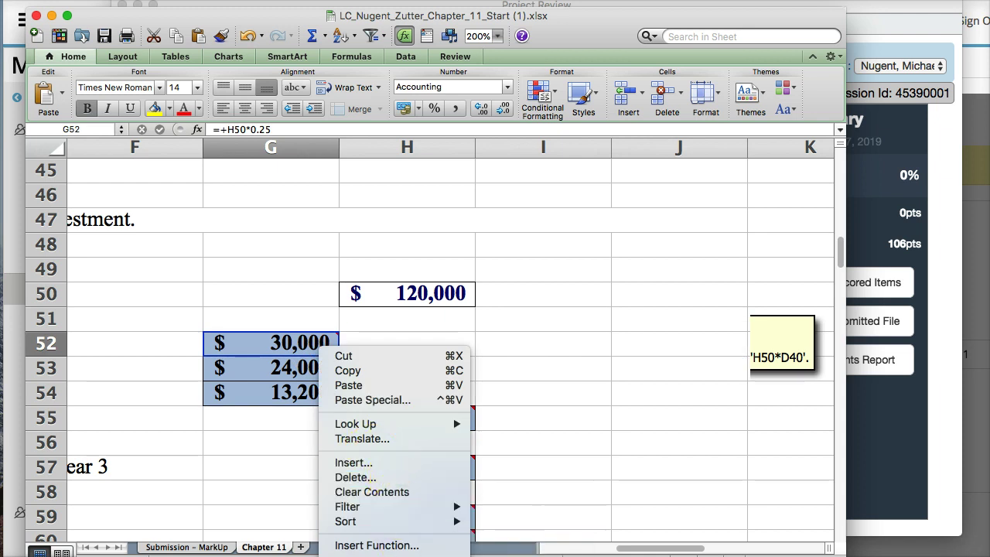
pyautogui.press('Escape')
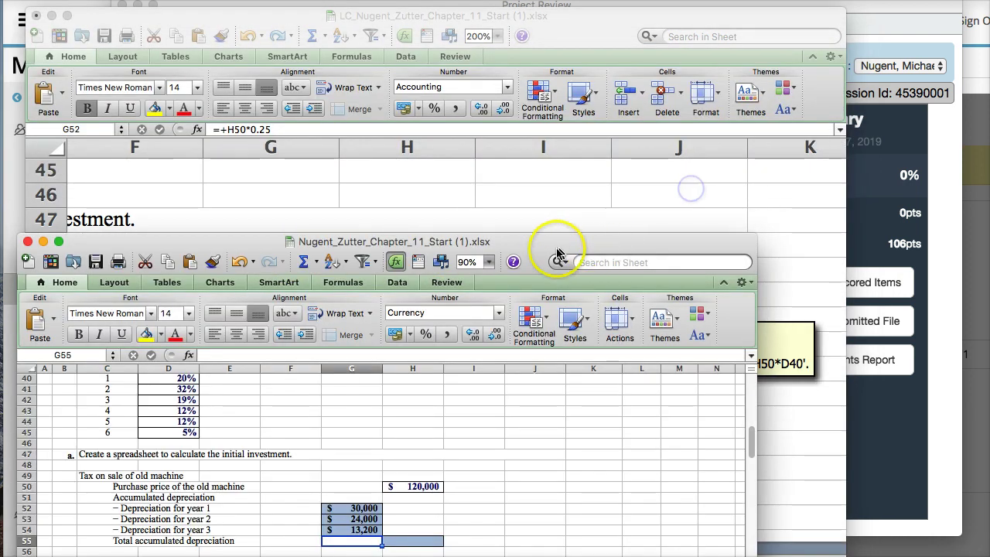
# Place the original Chapter 11 workbook beside the comments report and magnify it to 200% around the depreciation rows.
pyautogui.moveTo(685, 247); pyautogui.dragTo(981, 80)
pyautogui.click(934, 72)
pyautogui.click(921, 92)
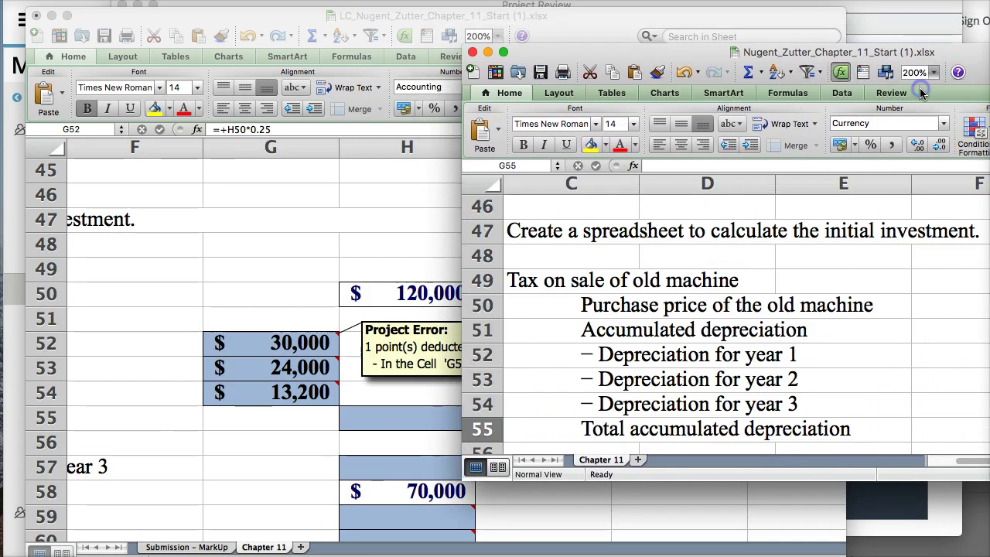
pyautogui.hscroll(4, 968, 464)
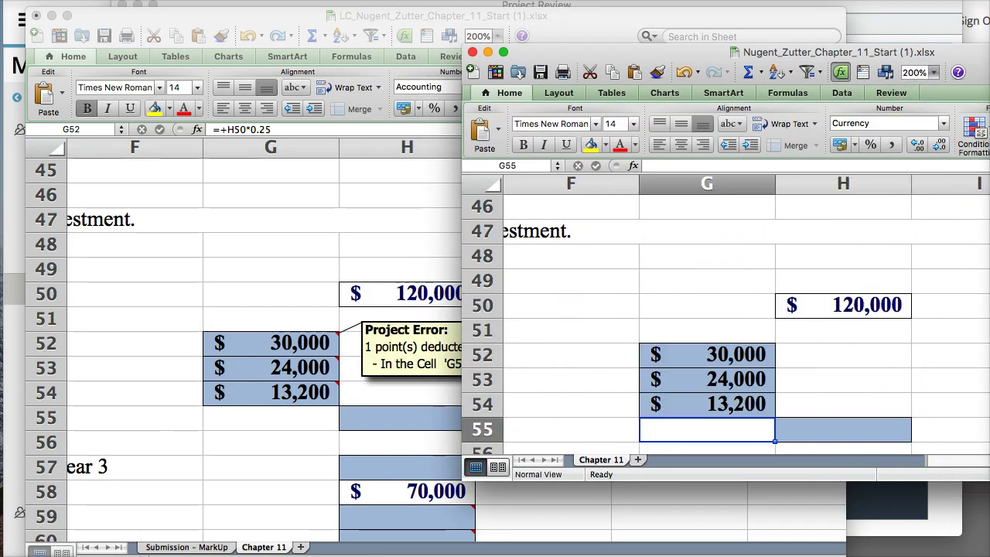
pyautogui.hscroll(-5, 950, 463)
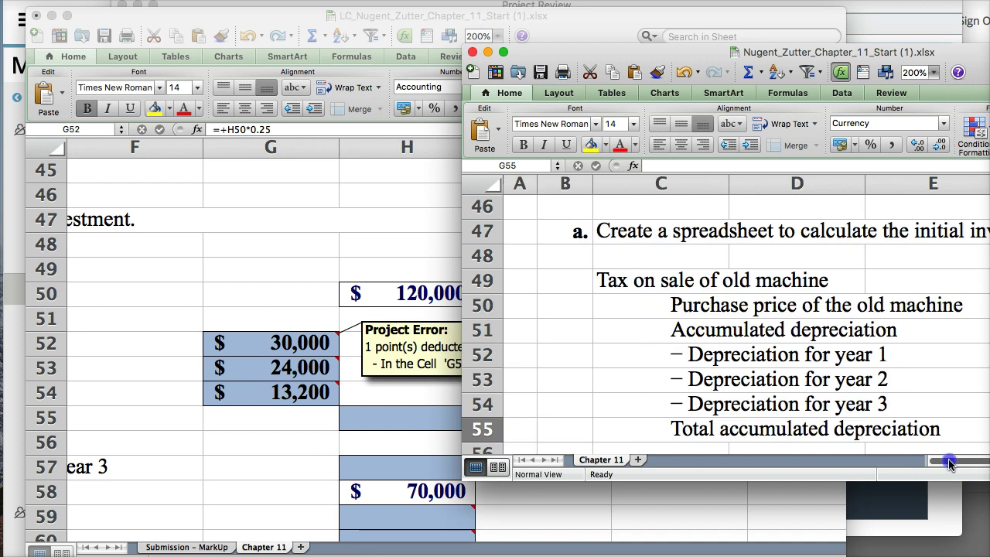
pyautogui.hscroll(4, 950, 464)
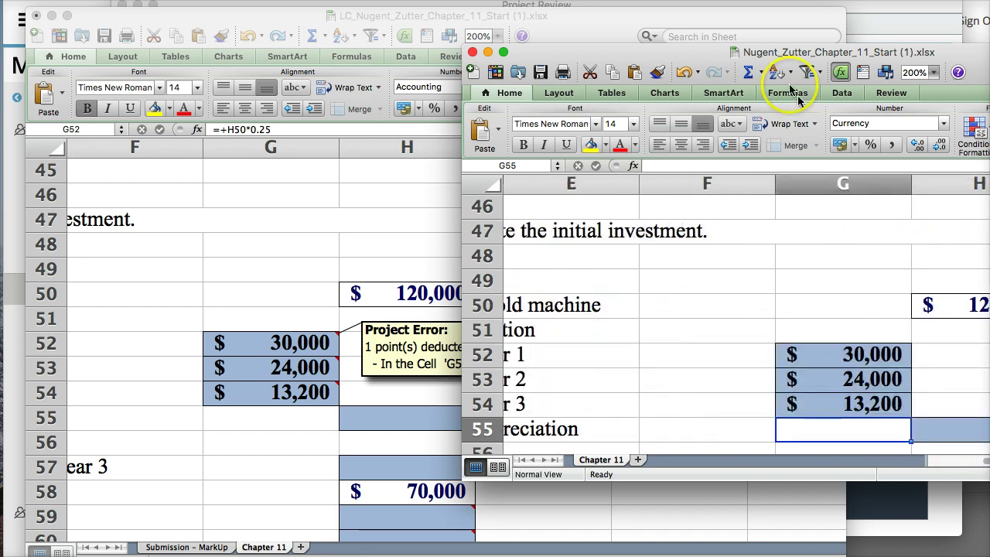
# In the original workbook, replace the year 1 depreciation formula in cell G52 with +H50*D40.
pyautogui.moveTo(675, 56); pyautogui.dragTo(0, 5)
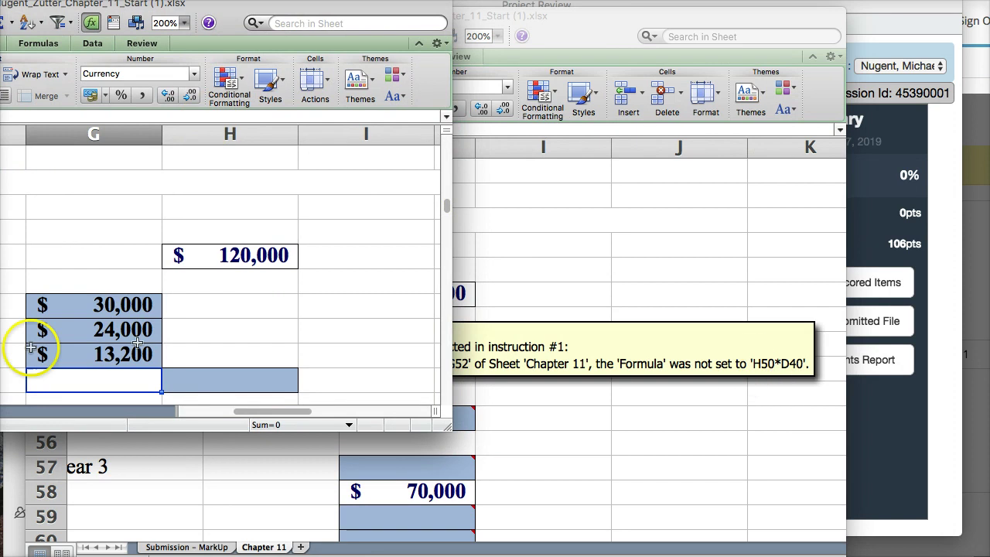
pyautogui.click(87, 306)
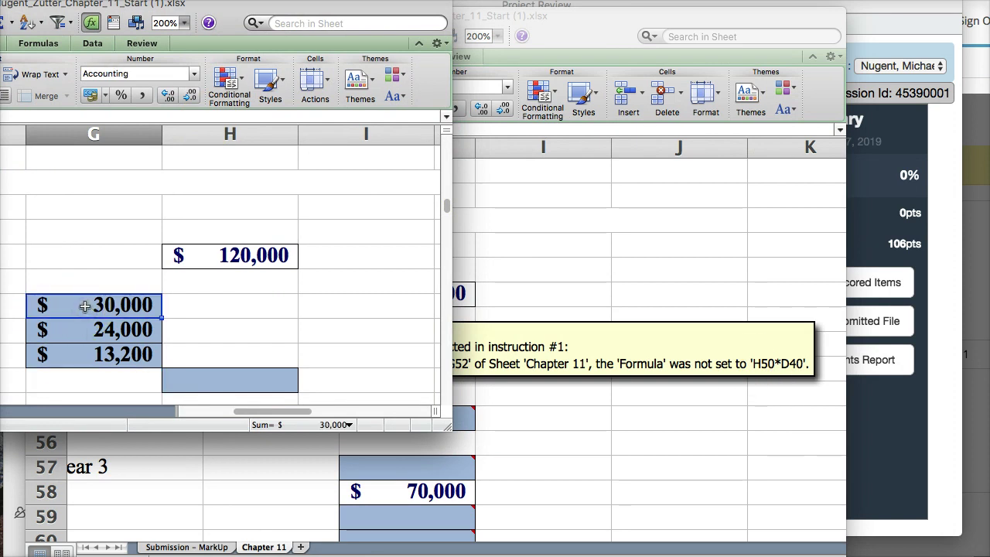
pyautogui.write('+')
pyautogui.click(211, 254)
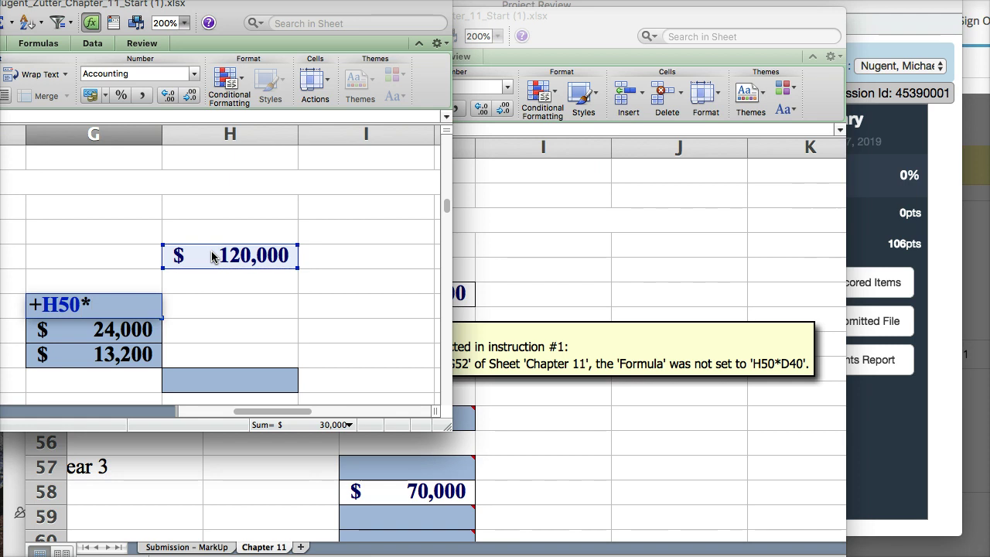
pyautogui.moveTo(239, 411); pyautogui.dragTo(210, 416)
pyautogui.scroll(10, 178, 387)
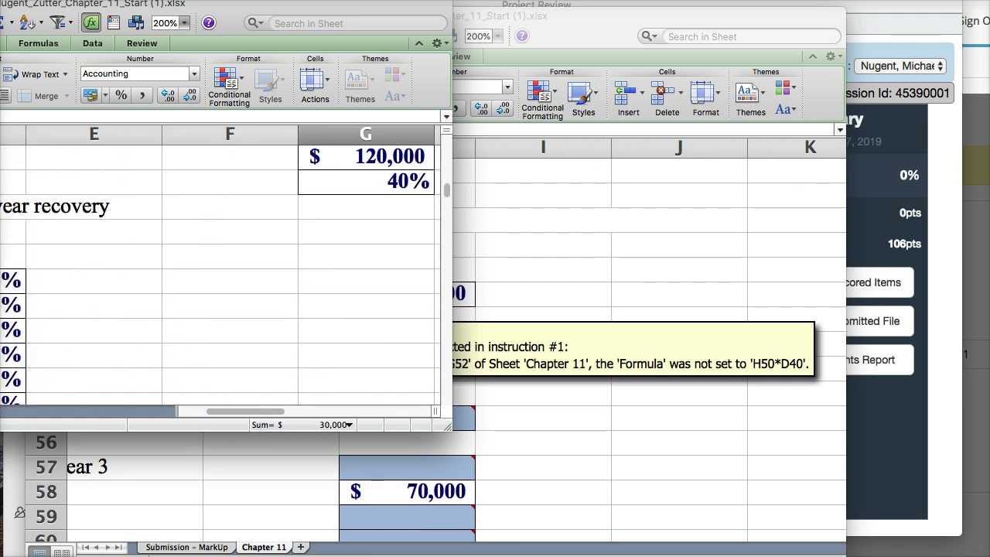
pyautogui.moveTo(230, 409); pyautogui.dragTo(175, 413)
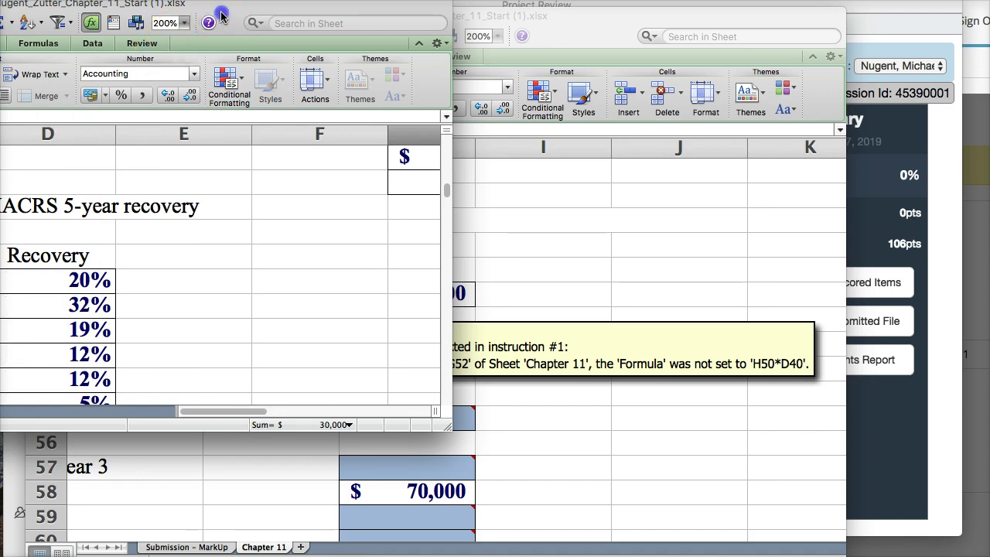
pyautogui.moveTo(221, 16); pyautogui.dragTo(544, 59)
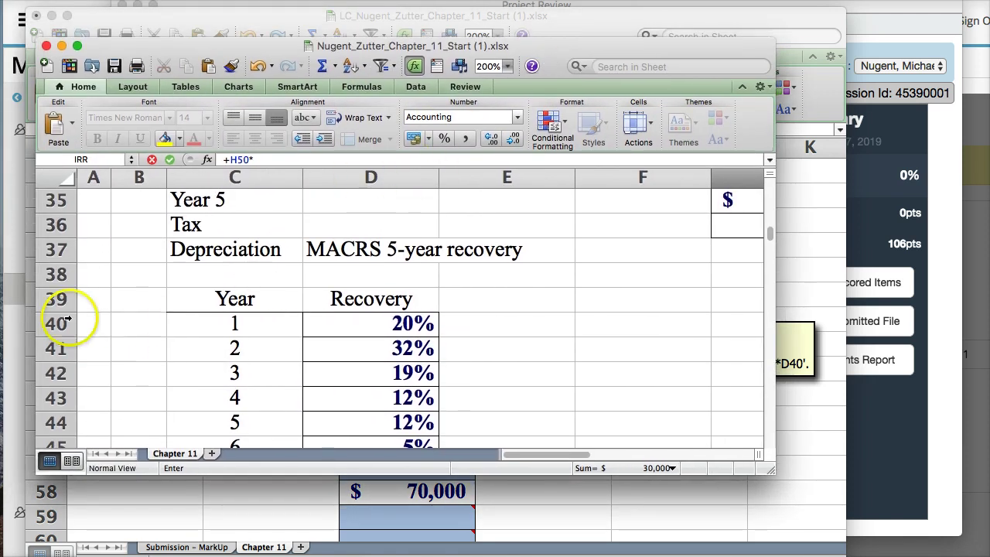
pyautogui.click(354, 325)
pyautogui.press('Return')
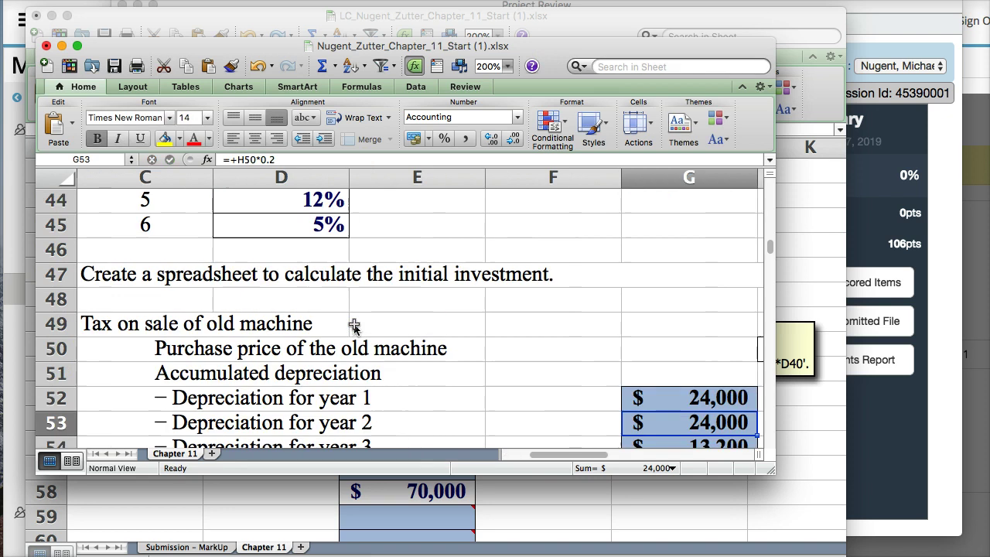
# Enlarge the original workbook's window and check the depreciation formulas in cells G52 and G53.
pyautogui.moveTo(774, 470); pyautogui.dragTo(822, 545)
pyautogui.click(700, 400)
pyautogui.click(687, 430)
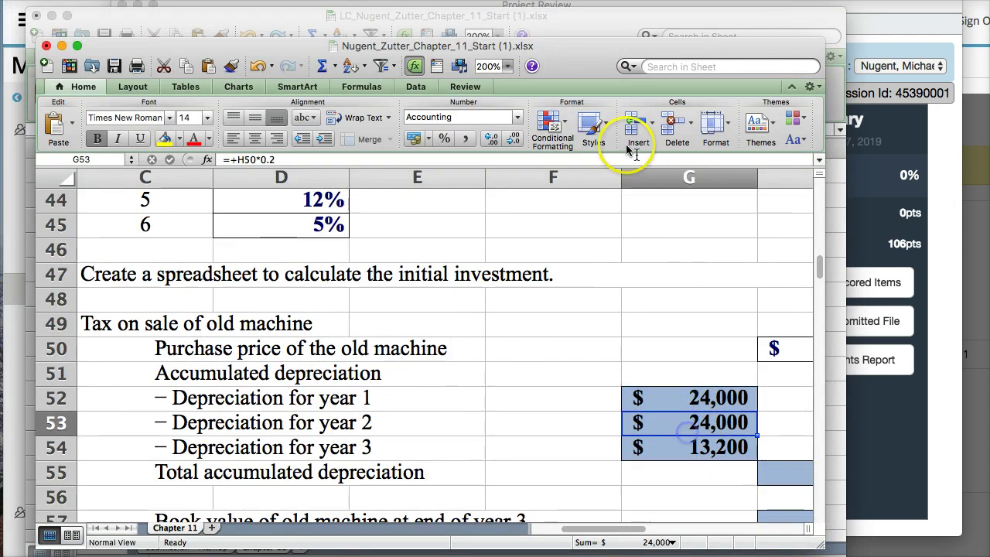
# Move the original workbook aside, read the grading comments below G52 in the comments report, and widen the report's window.
pyautogui.moveTo(567, 70); pyautogui.dragTo(606, 554)
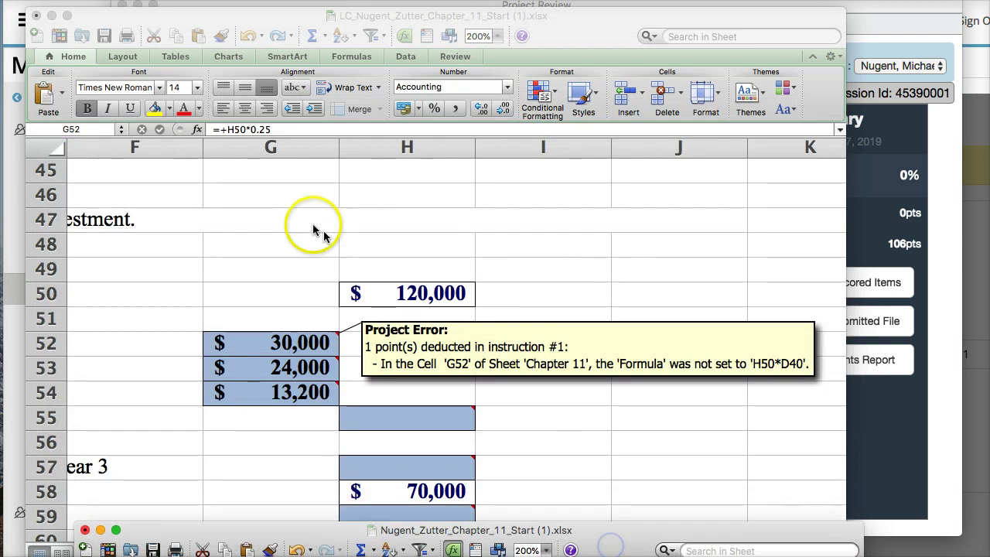
pyautogui.click(305, 370)
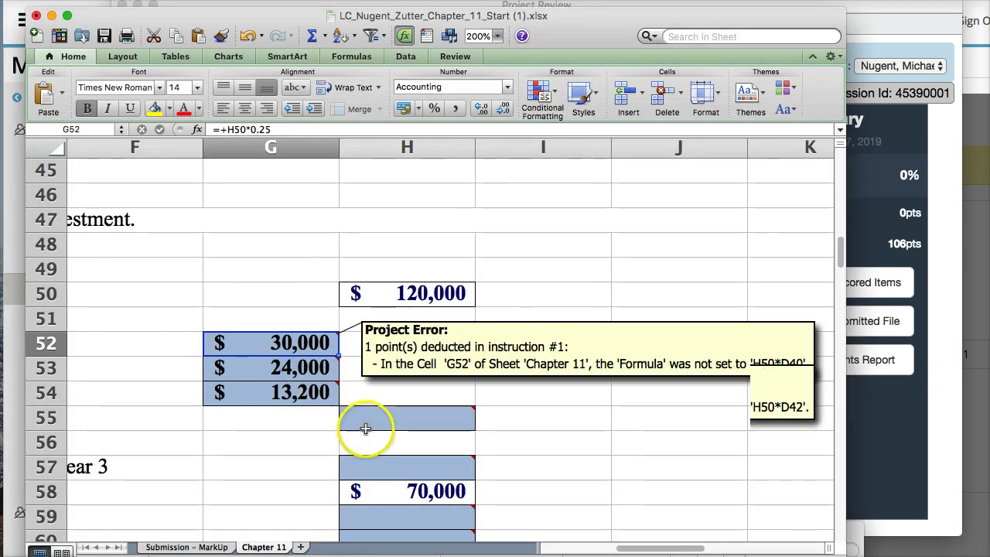
pyautogui.moveTo(367, 423)
pyautogui.moveTo(380, 472)
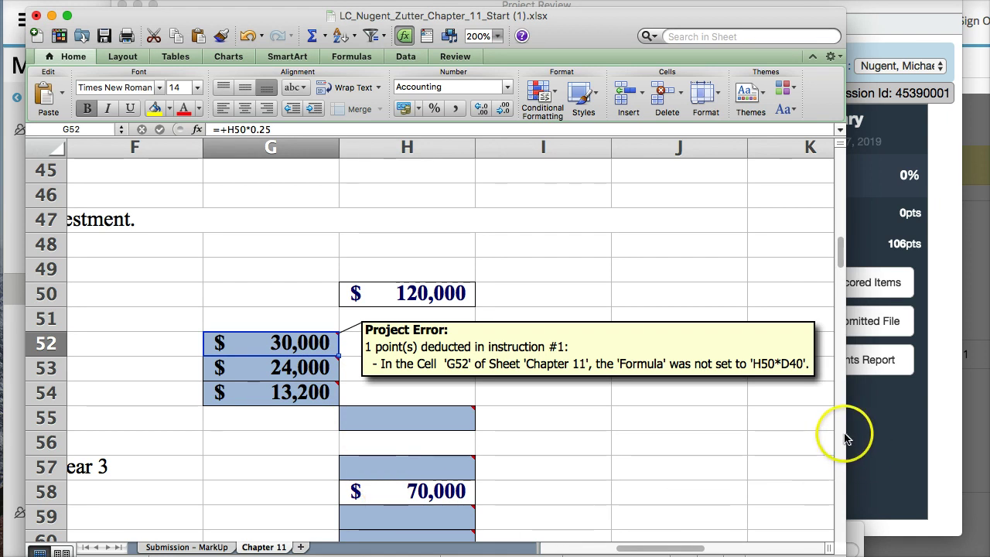
pyautogui.moveTo(848, 434); pyautogui.dragTo(981, 434)
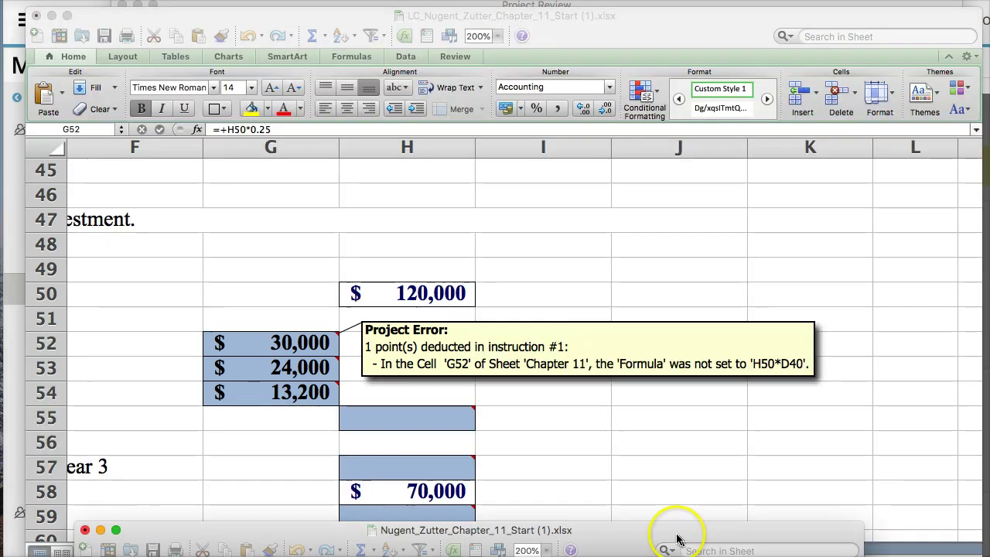
# Close the original workbook and the comments report, and leave the Chapter 11 project review to return to the homework overview.
pyautogui.moveTo(674, 526); pyautogui.dragTo(750, 144)
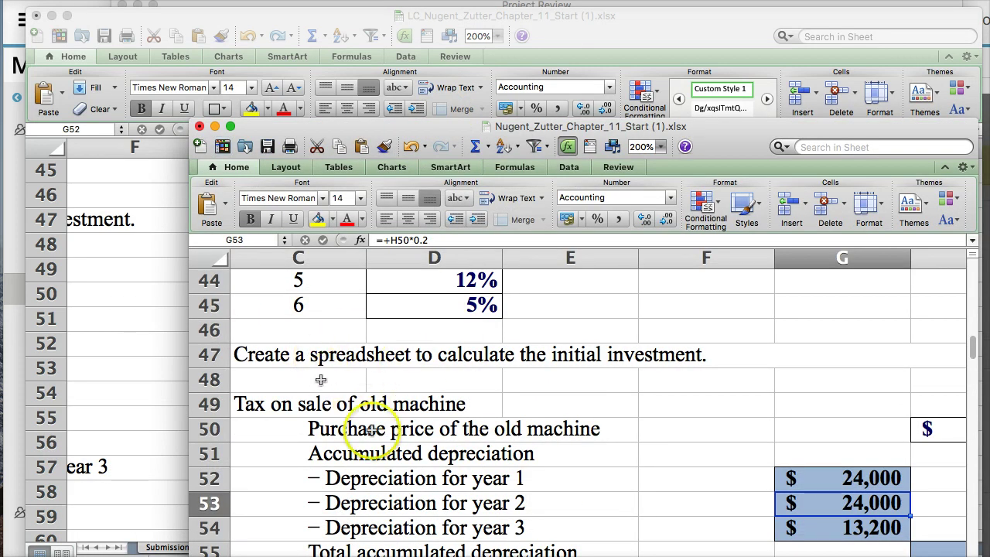
pyautogui.click(199, 127)
pyautogui.click(528, 230)
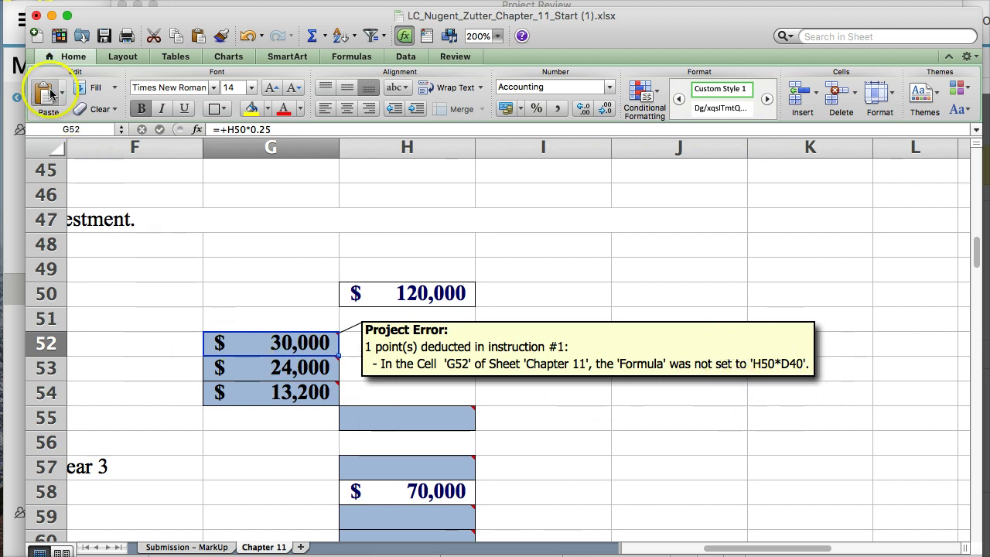
pyautogui.click(35, 15)
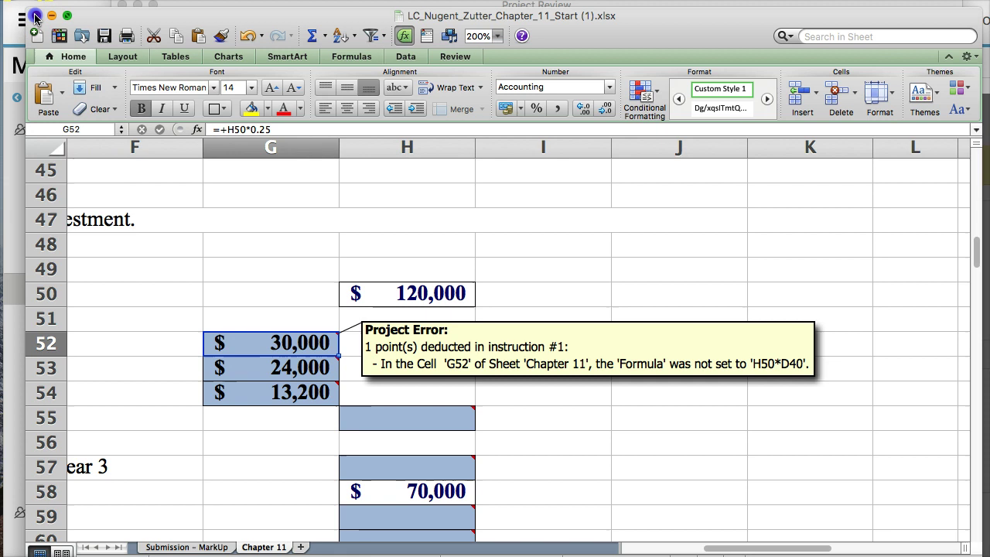
pyautogui.click(439, 119)
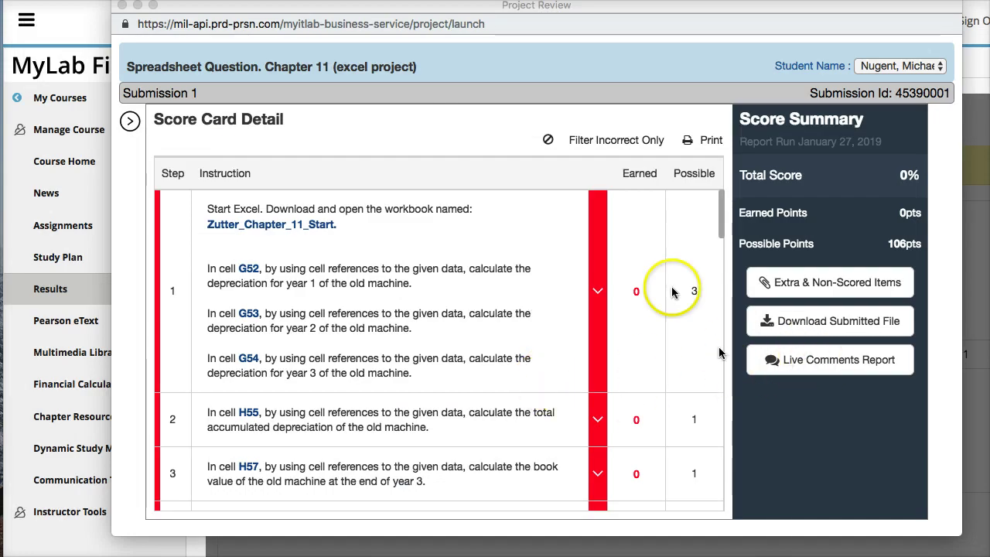
pyautogui.click(125, 6)
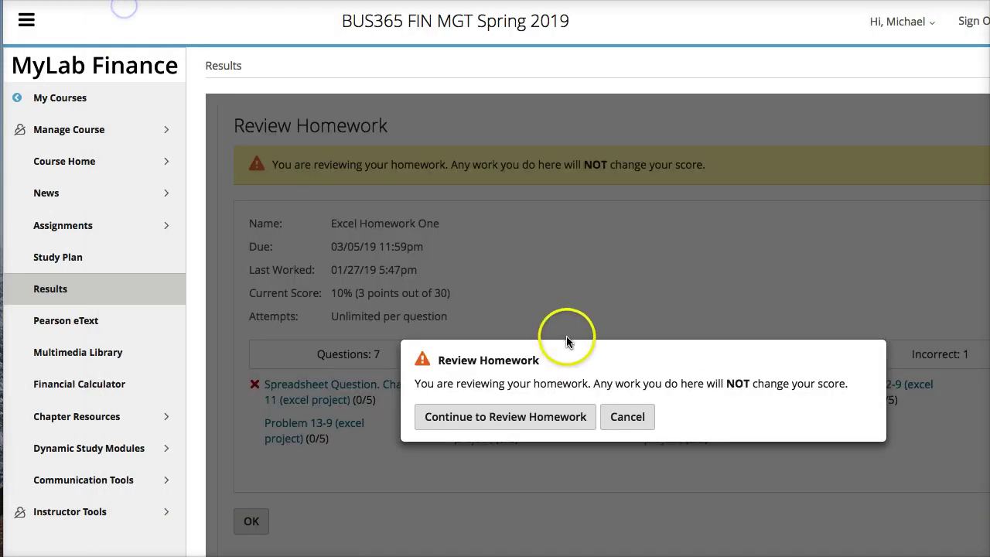
pyautogui.click(630, 421)
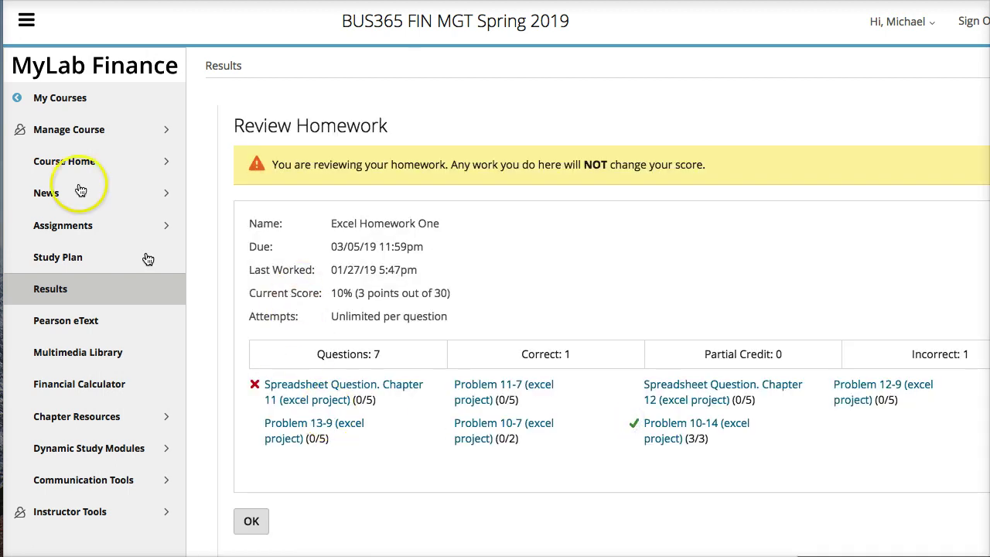
# Open the Problem 10-14 (excel project) submission review and bring its window fully into view.
pyautogui.click(660, 431)
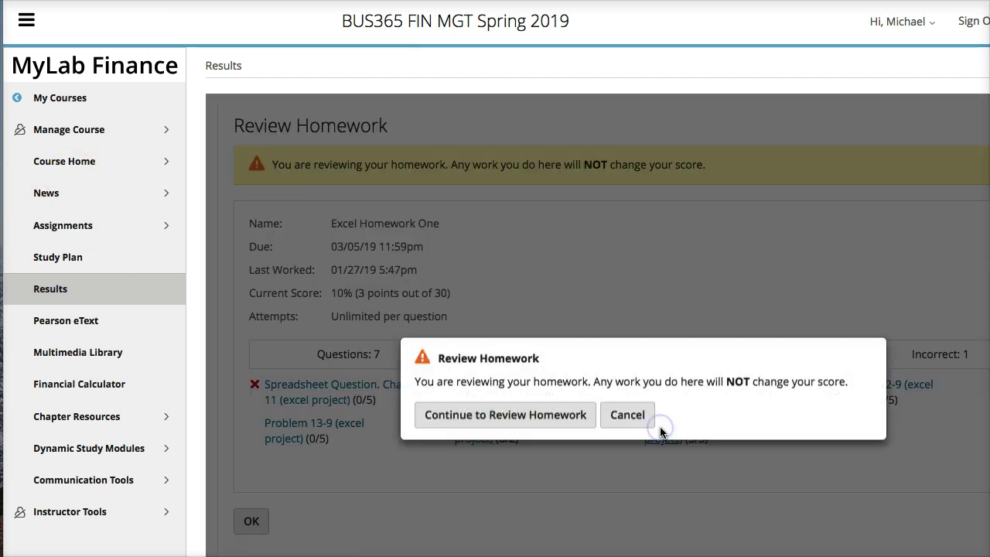
pyautogui.click(522, 430)
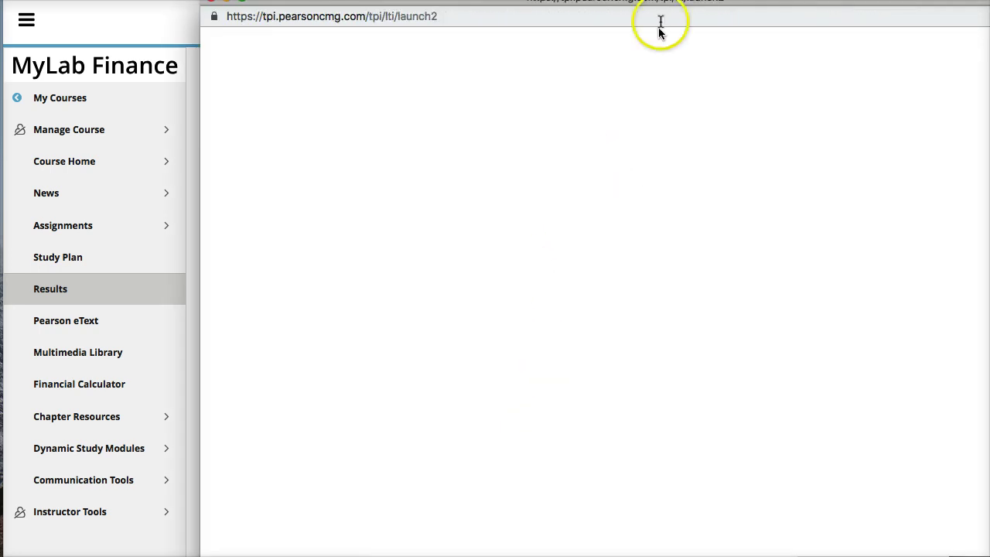
pyautogui.moveTo(819, 2); pyautogui.dragTo(713, 27)
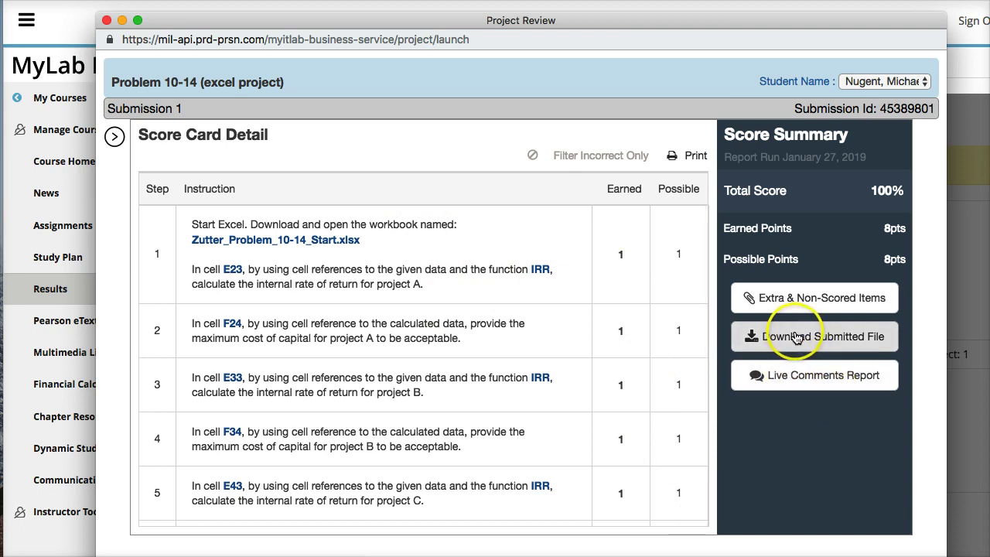
# Look through the Problem 10-14 Live Comments Report and its IRR cells, and leave the project review for the homework overview.
pyautogui.click(788, 375)
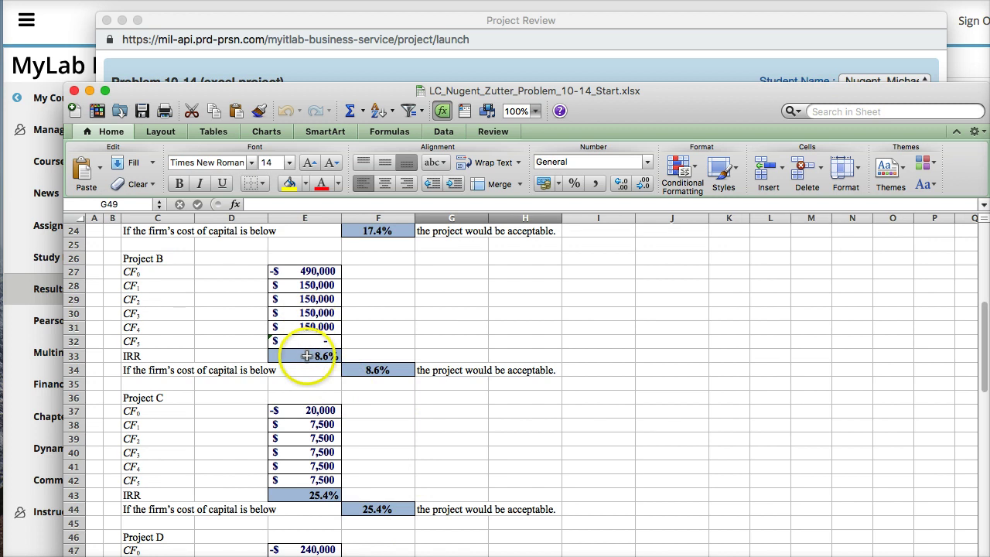
pyautogui.scroll(-1, 378, 395)
pyautogui.scroll(-5, 379, 395)
pyautogui.scroll(7, 378, 394)
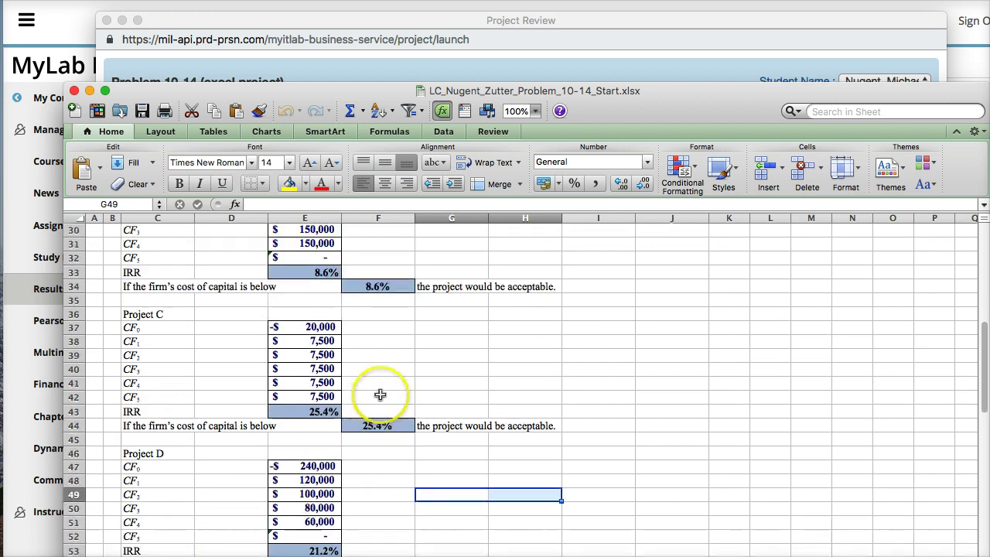
pyautogui.click(305, 397)
pyautogui.scroll(6, 391, 368)
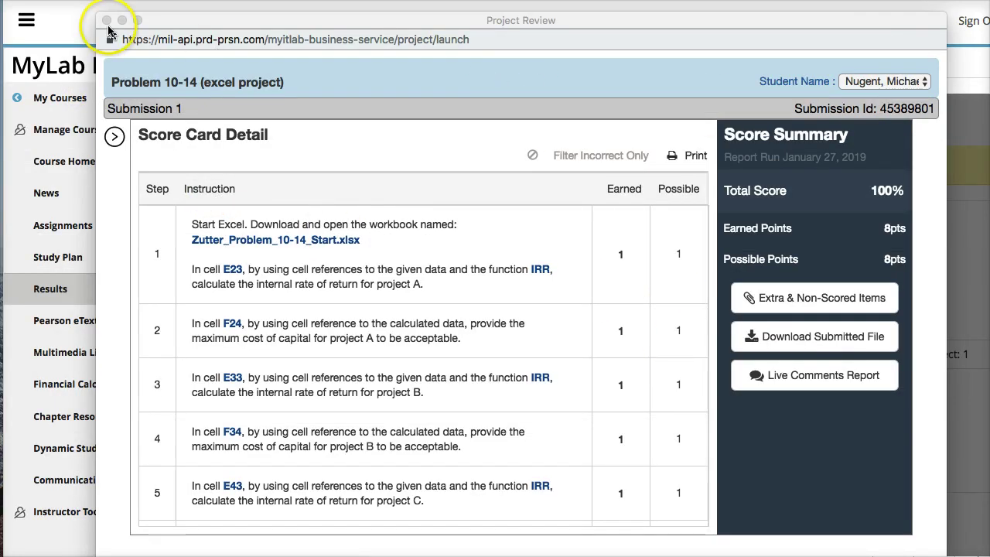
pyautogui.click(107, 20)
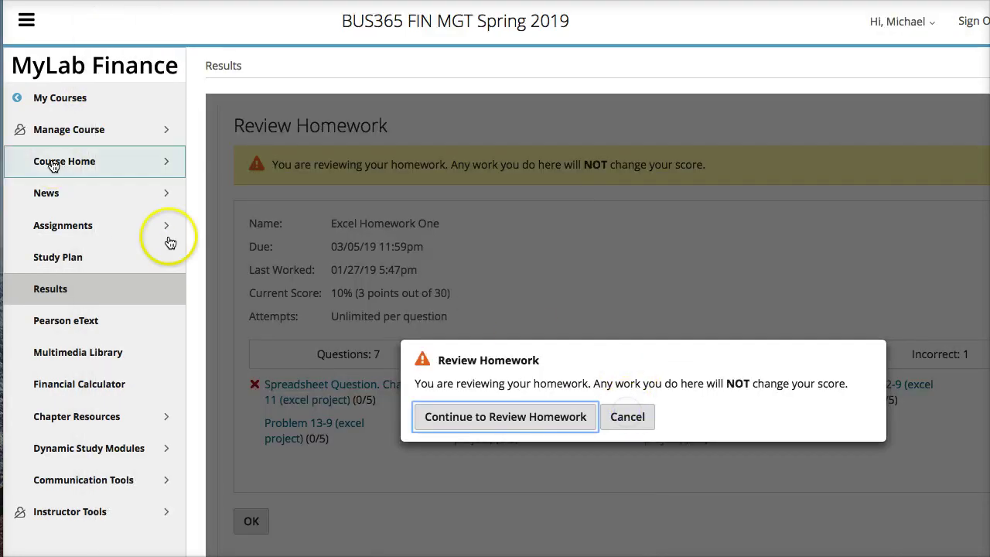
pyautogui.click(624, 418)
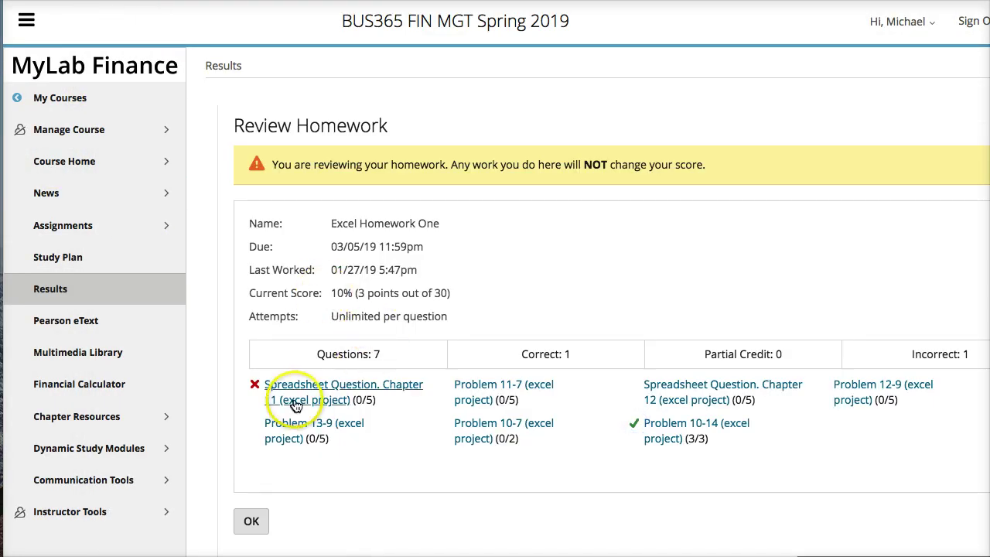
# Open the Spreadsheet Question Chapter 11 project from Excel Homework One in the assignments and bring its launch window fully into view.
pyautogui.click(46, 224)
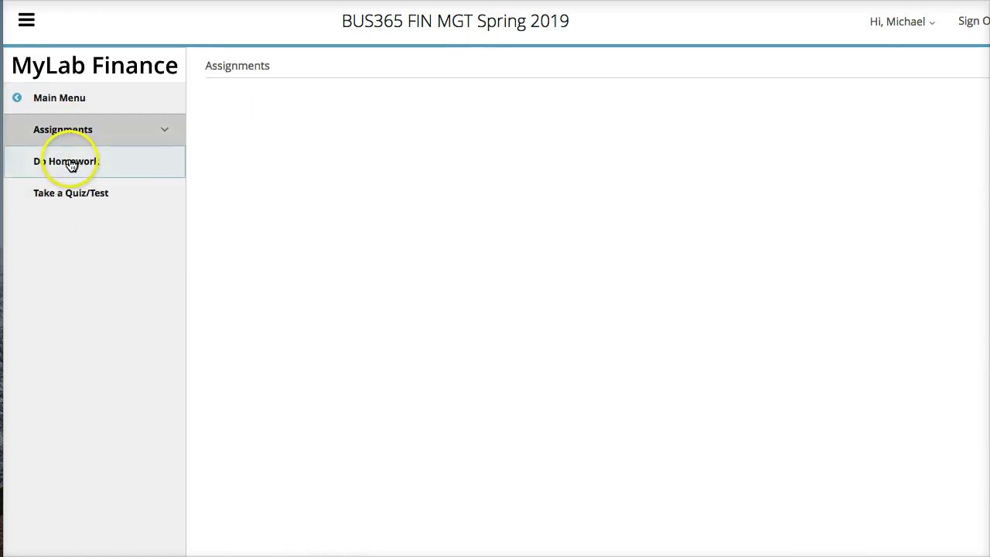
pyautogui.click(388, 416)
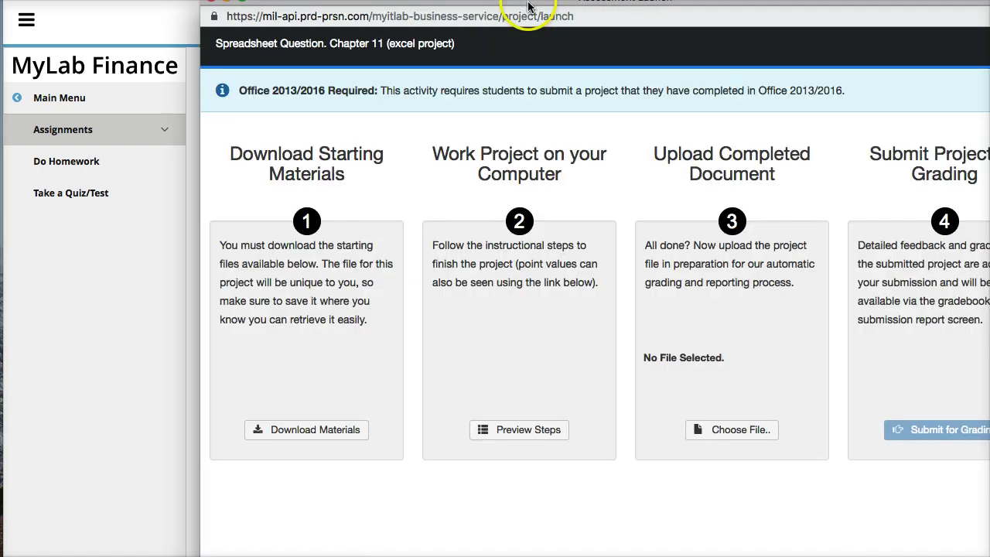
pyautogui.moveTo(528, 7); pyautogui.dragTo(463, 26)
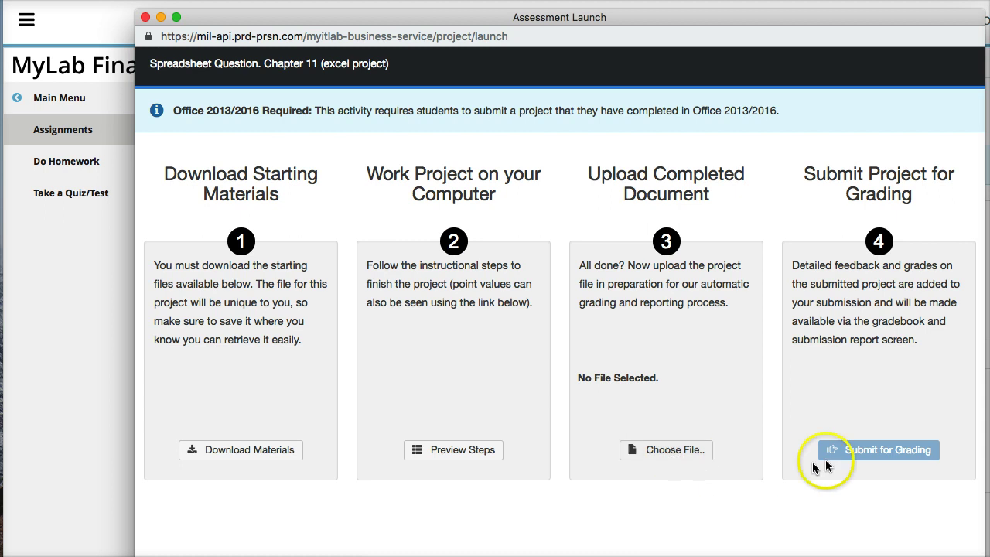
# Close the Chapter 11 project launch window and leave Excel Homework One for the list of all assignments.
pyautogui.click(146, 18)
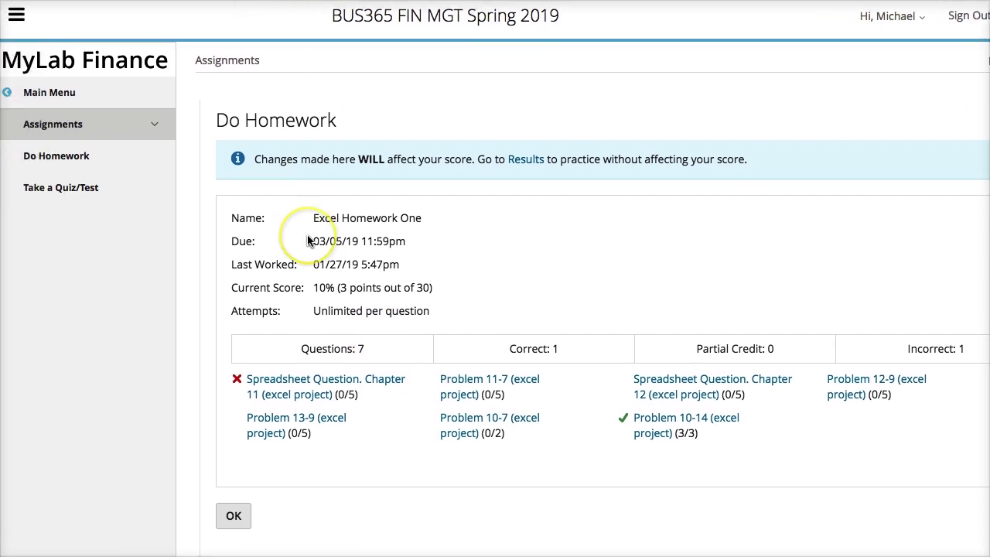
pyautogui.click(231, 516)
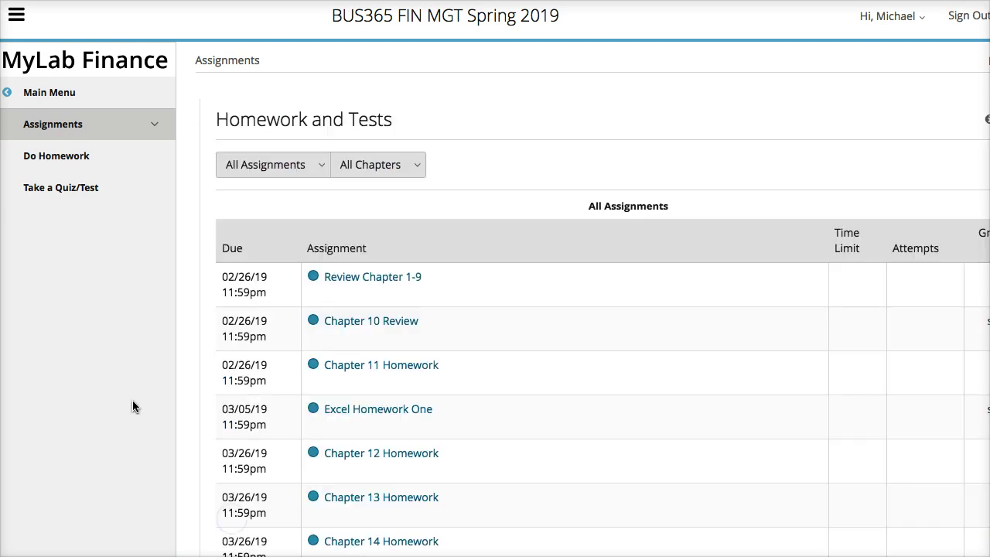